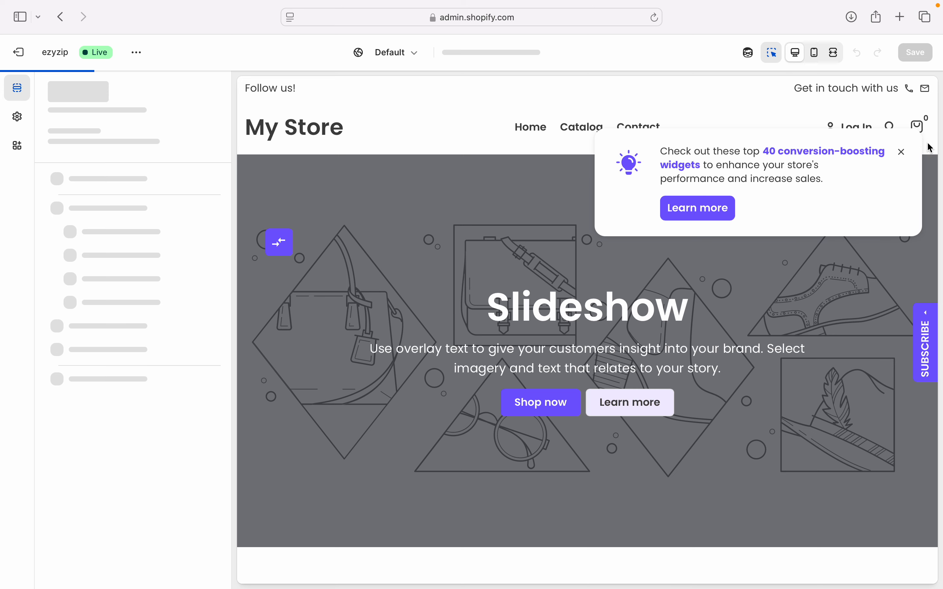
Dismiss the widgets promotion, look into the Quick start guide section, and examine the home page's list of sections
{"action": "left_click", "coordinate": [902, 153]}
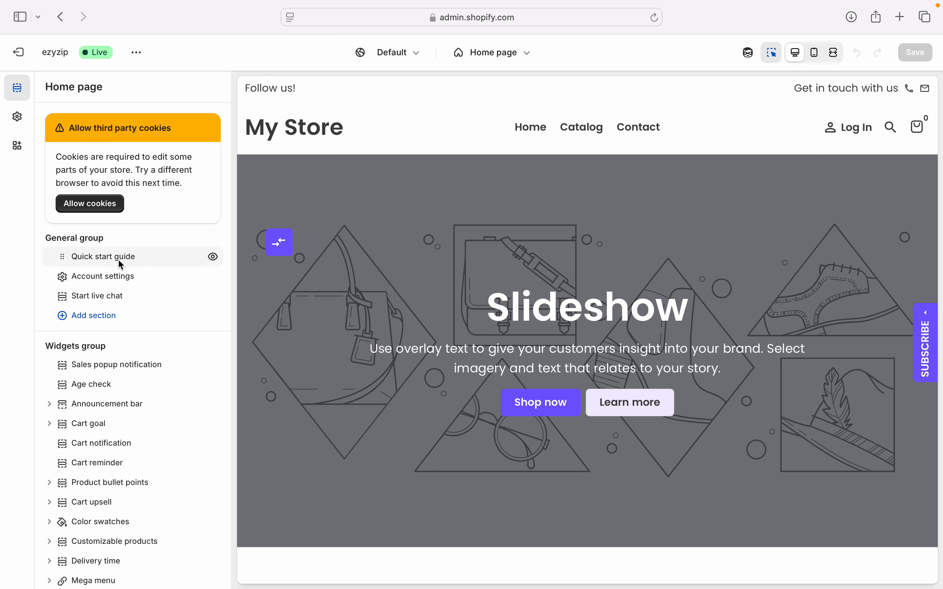
{"action": "left_click", "coordinate": [143, 260]}
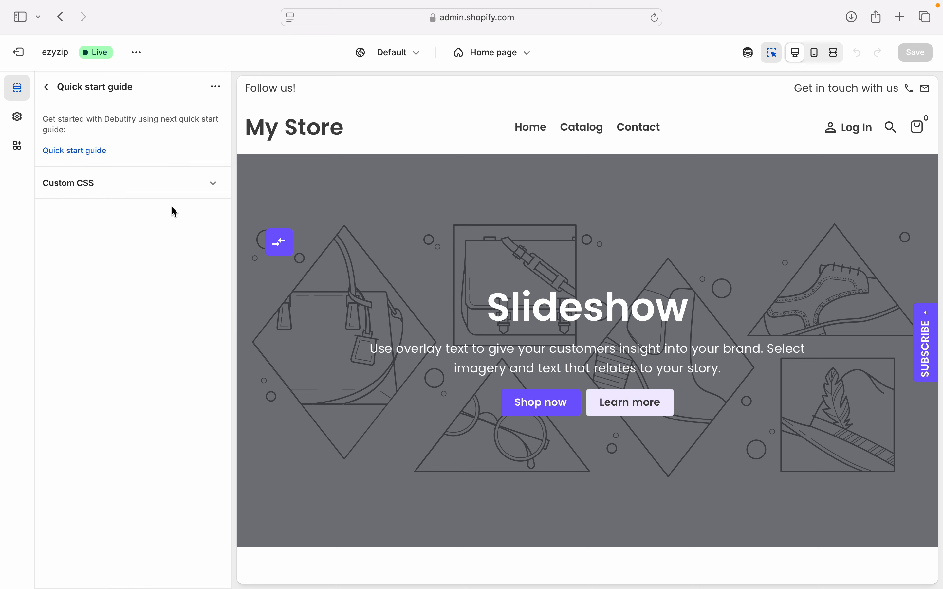
{"action": "left_click", "coordinate": [46, 87]}
{"action": "scroll", "coordinate": [145, 259], "scroll_direction": "down", "scroll_amount": 2}
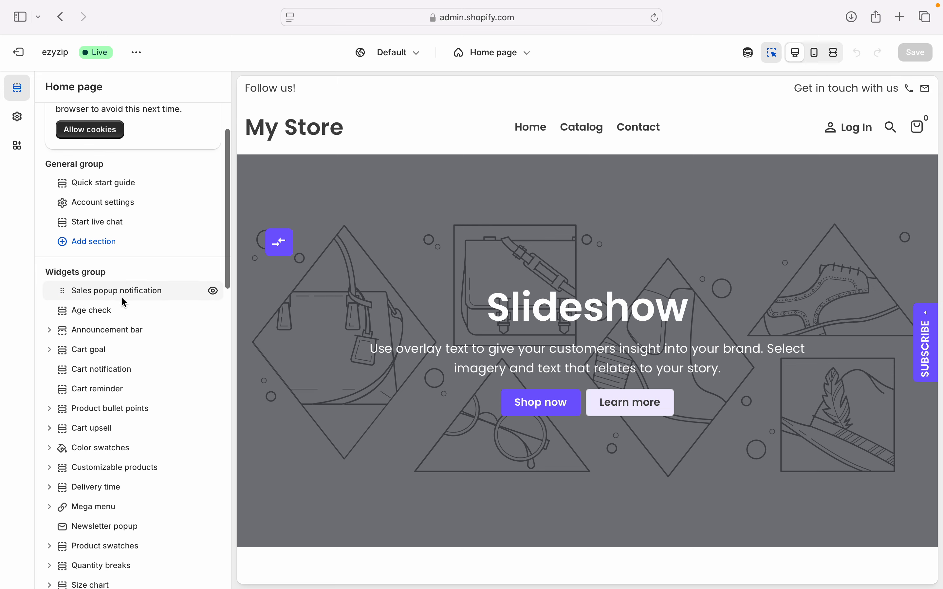
{"action": "scroll", "coordinate": [138, 396], "scroll_direction": "down", "scroll_amount": 5}
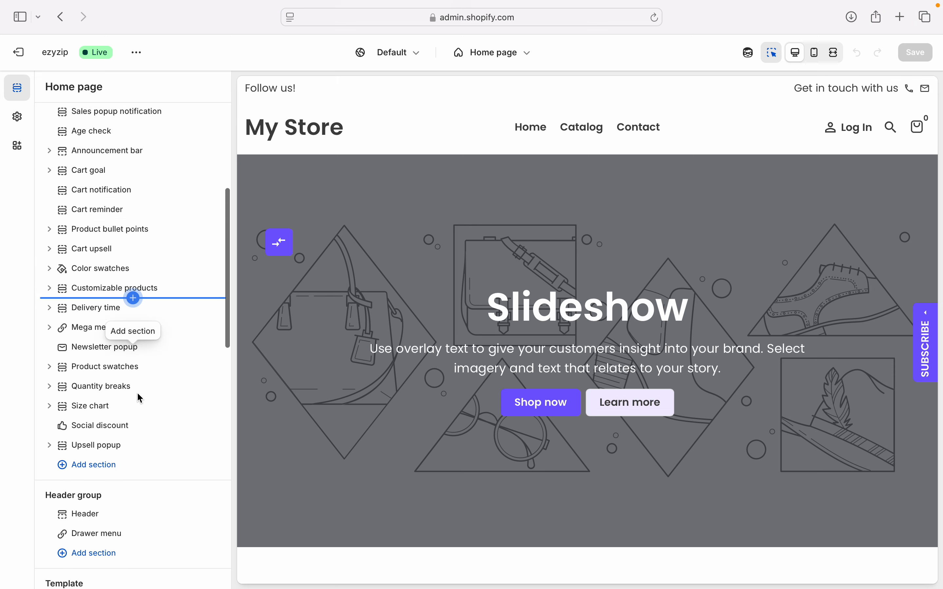
{"action": "scroll", "coordinate": [139, 397], "scroll_direction": "down", "scroll_amount": 2}
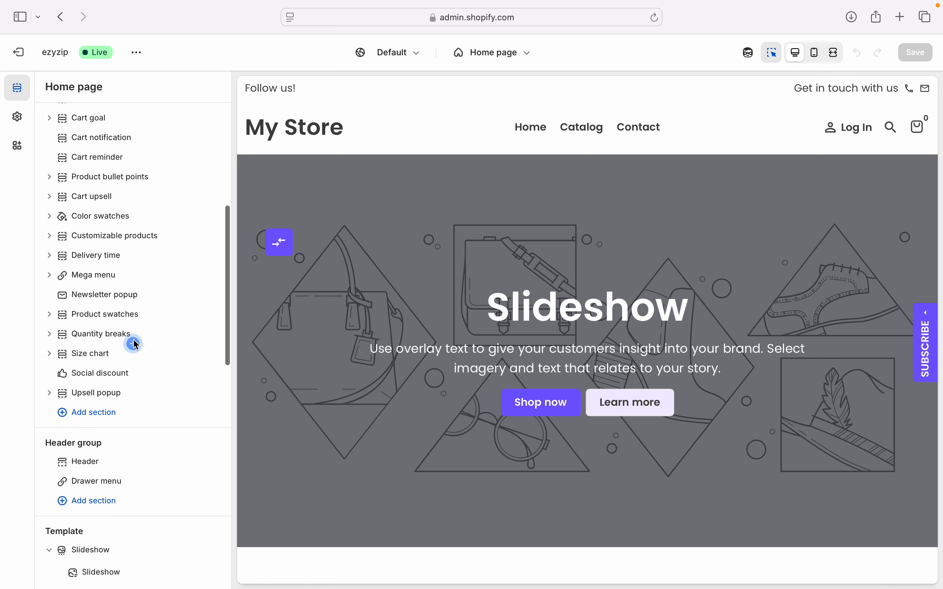
{"action": "scroll", "coordinate": [135, 344], "scroll_direction": "up", "scroll_amount": 6}
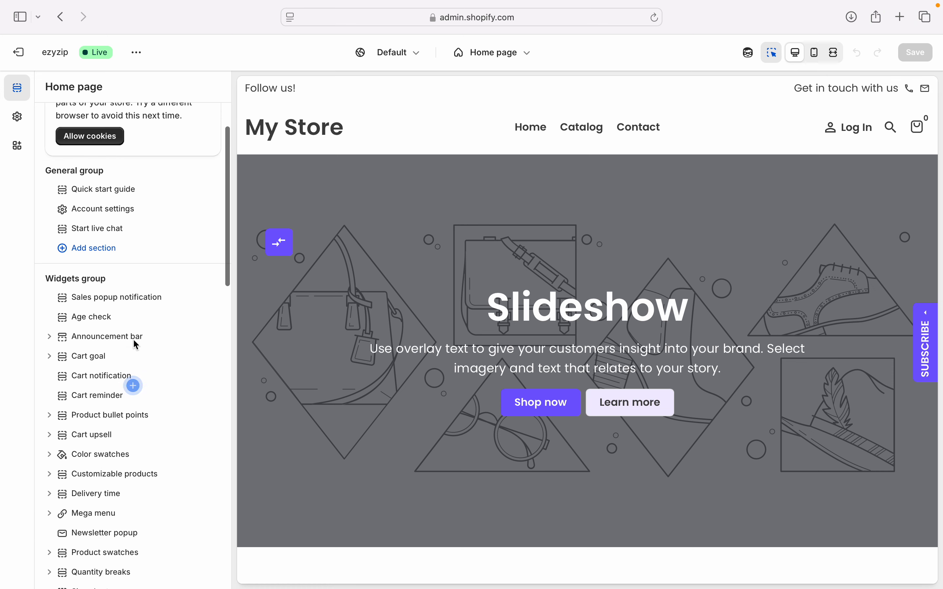
{"action": "scroll", "coordinate": [132, 339], "scroll_direction": "up", "scroll_amount": 1}
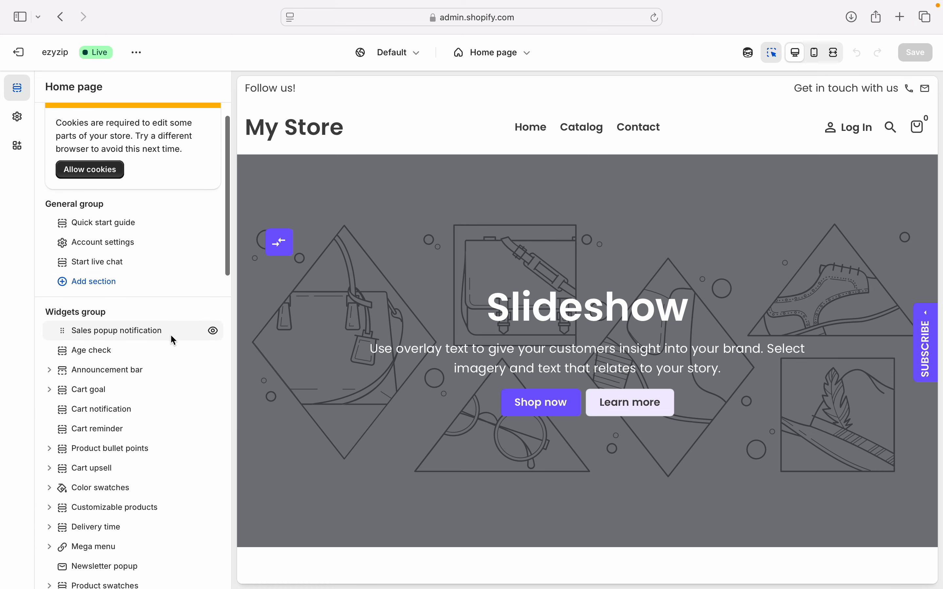
{"action": "scroll", "coordinate": [170, 339], "scroll_direction": "down", "scroll_amount": 8}
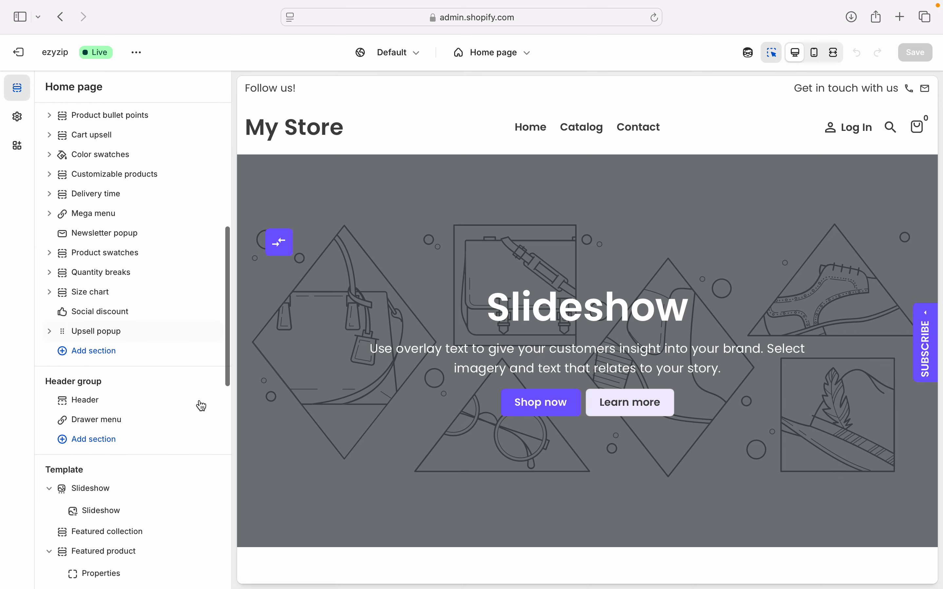
Open the settings of the slide in the home page slideshow at its desktop and mobile image options
{"action": "left_click", "coordinate": [418, 316]}
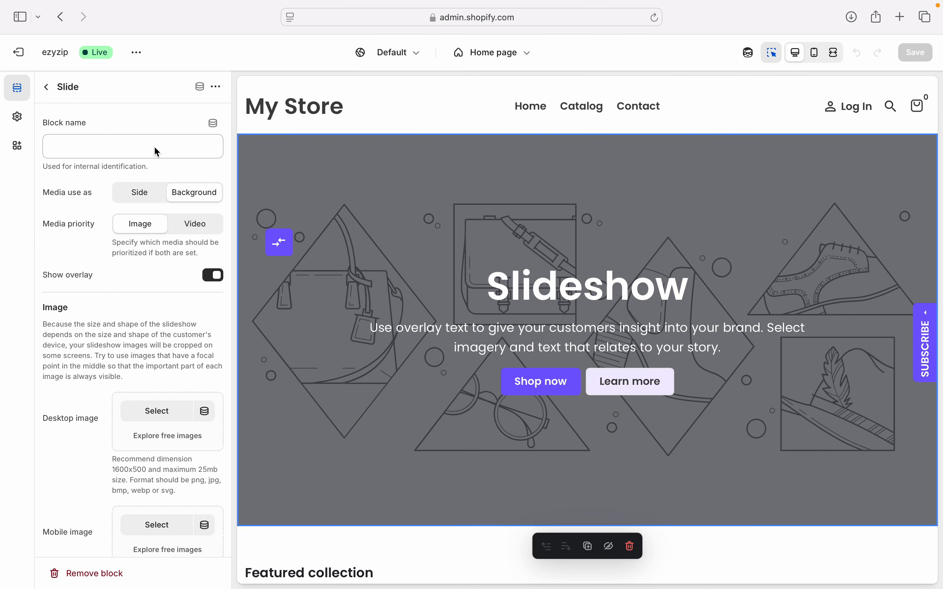
{"action": "scroll", "coordinate": [166, 206], "scroll_direction": "down", "scroll_amount": 1}
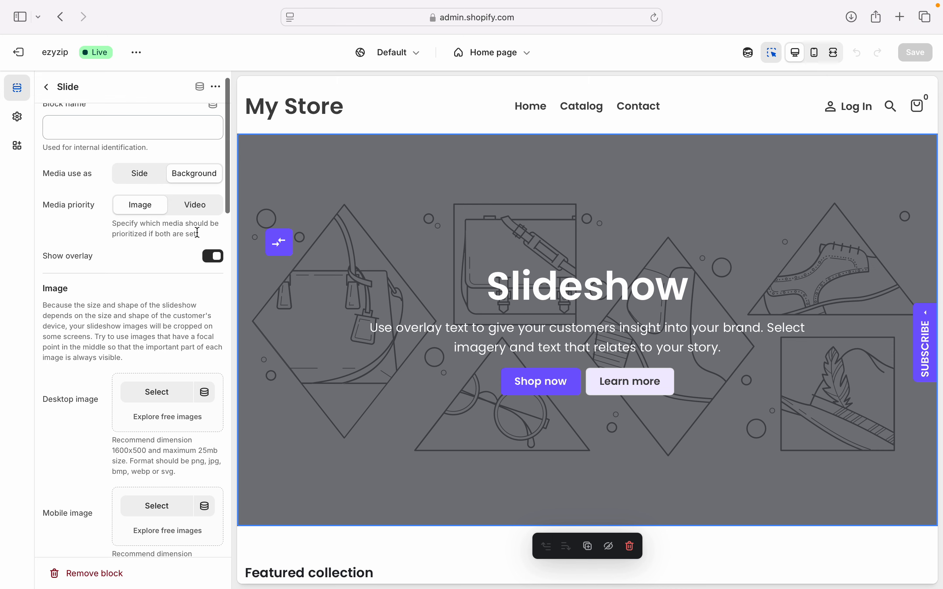
{"action": "scroll", "coordinate": [197, 233], "scroll_direction": "down", "scroll_amount": 4}
{"action": "scroll", "coordinate": [197, 233], "scroll_direction": "down", "scroll_amount": 3}
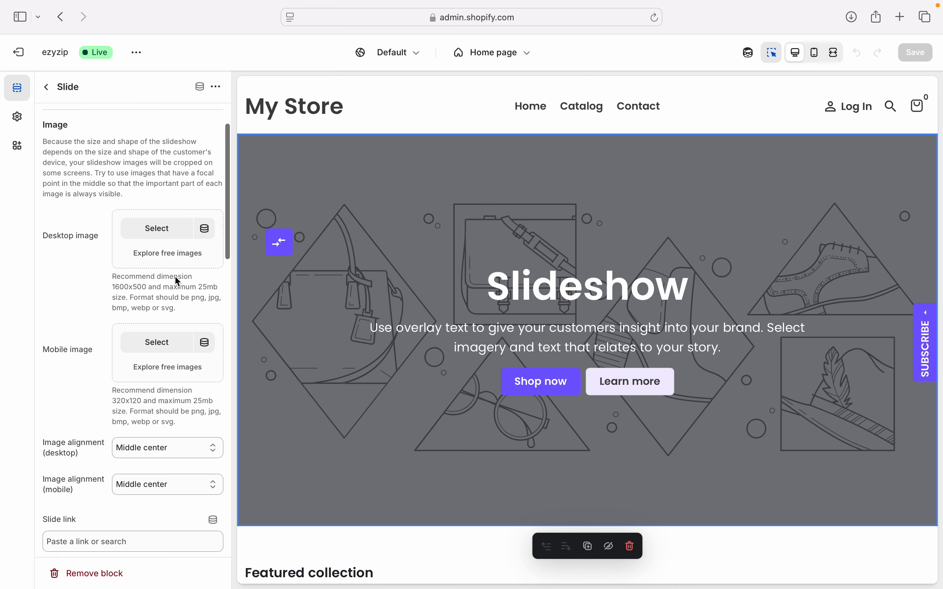
{"action": "left_click", "coordinate": [163, 254]}
{"action": "scroll", "coordinate": [156, 215], "scroll_direction": "down", "scroll_amount": 2}
{"action": "scroll", "coordinate": [156, 215], "scroll_direction": "down", "scroll_amount": 10}
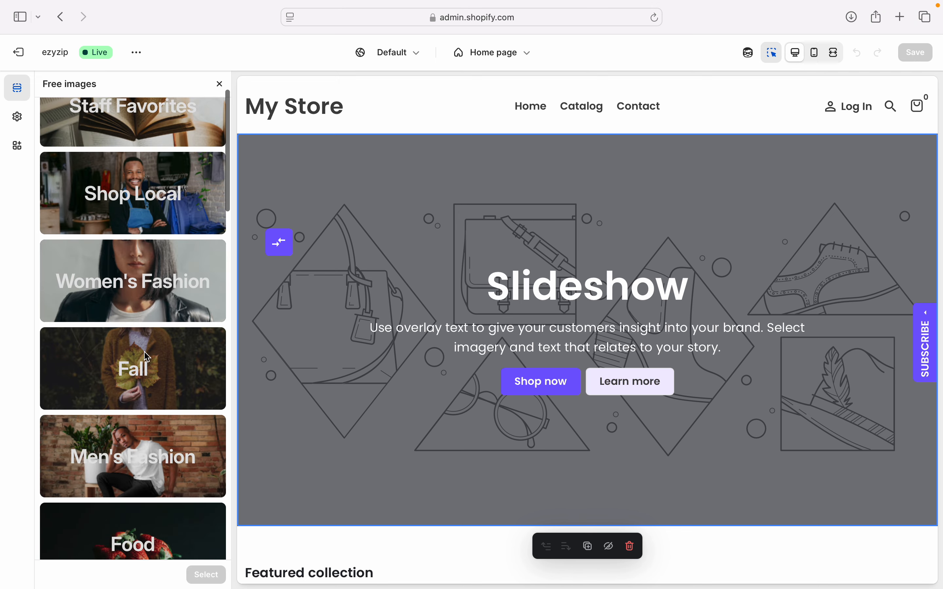
{"action": "scroll", "coordinate": [154, 372], "scroll_direction": "up", "scroll_amount": 10}
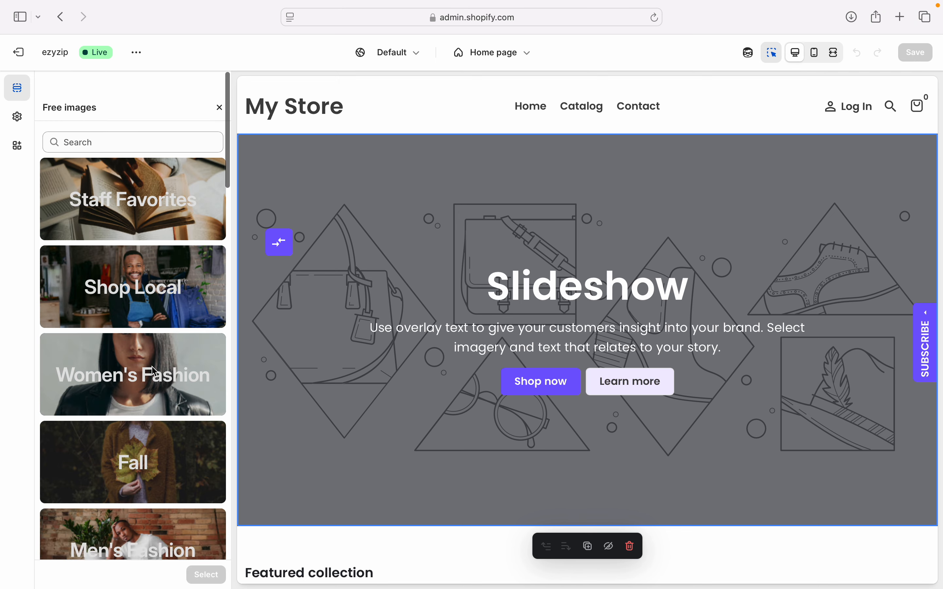
{"action": "left_click", "coordinate": [103, 119]}
{"action": "type", "text": "stuffed ani"}
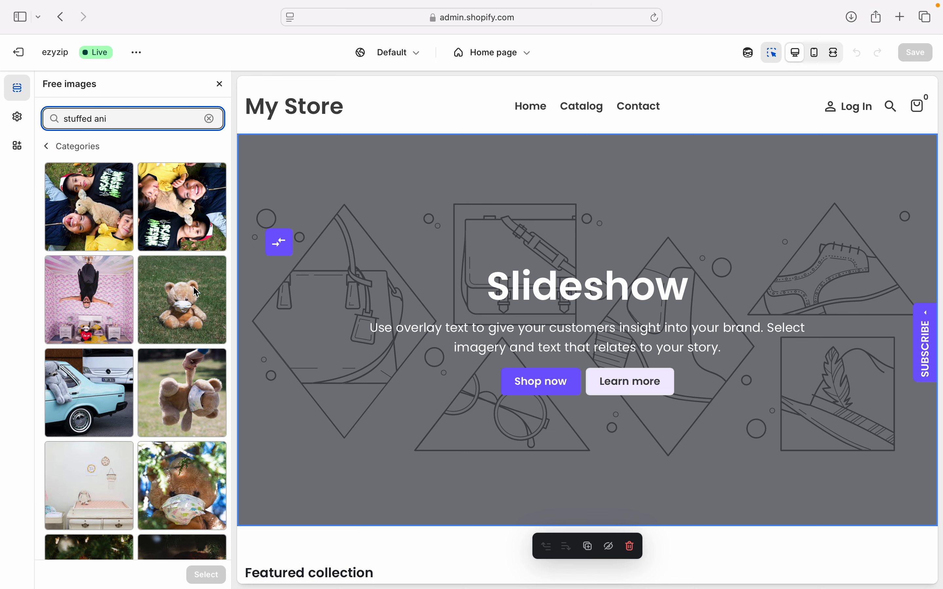
{"action": "left_click", "coordinate": [172, 217]}
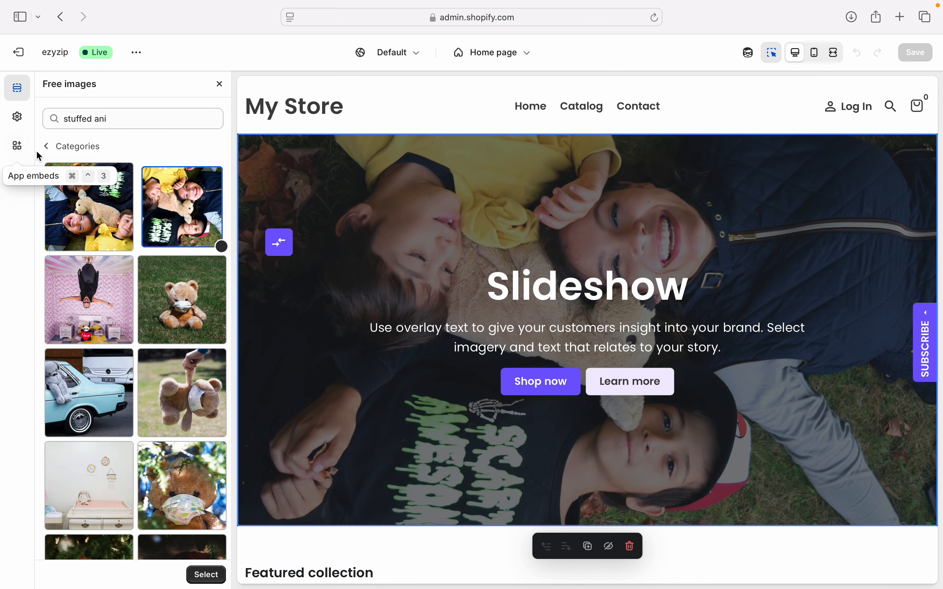
{"action": "left_click", "coordinate": [47, 147]}
{"action": "scroll", "coordinate": [143, 304], "scroll_direction": "down", "scroll_amount": 2}
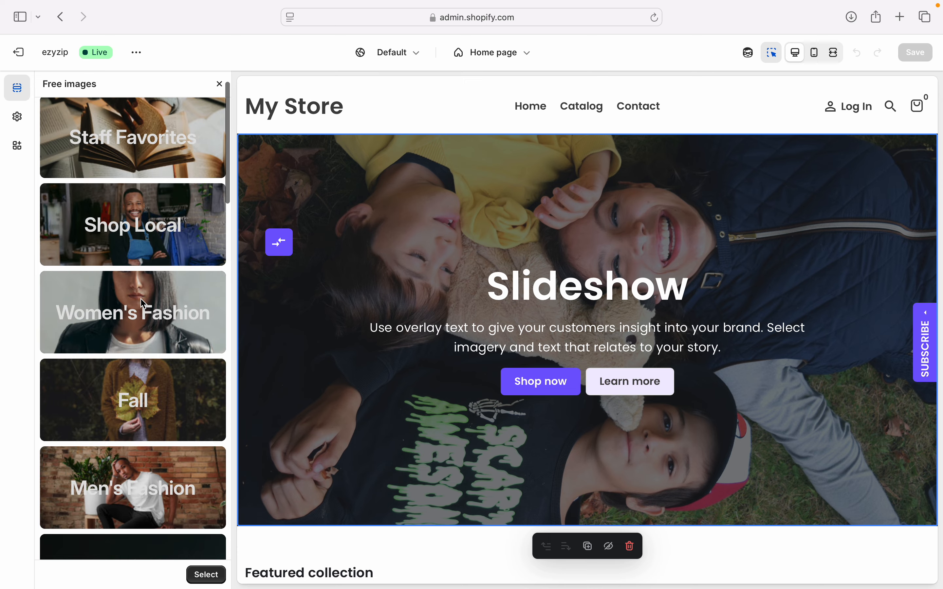
{"action": "left_click", "coordinate": [218, 84]}
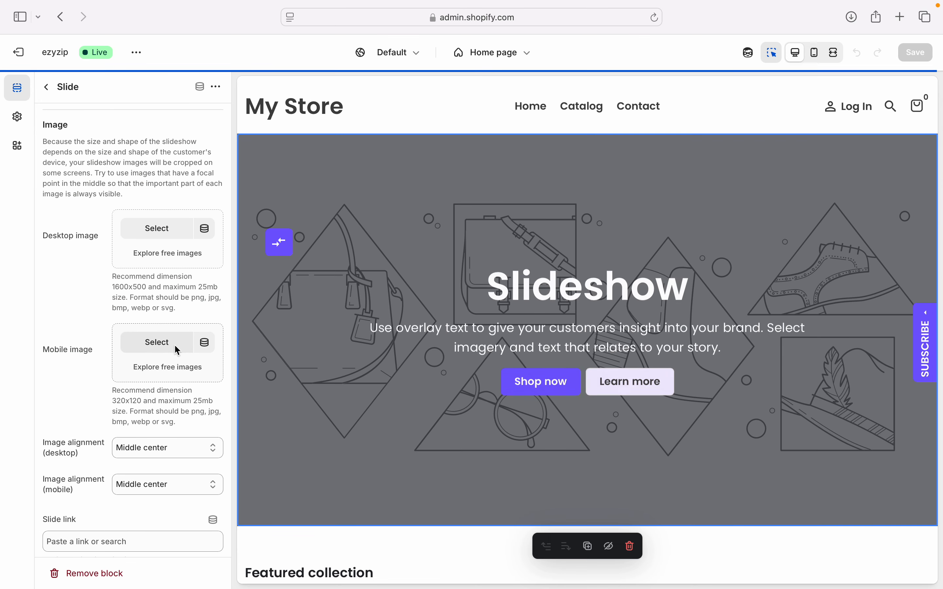
Set the slide's desktop image to the free "stuffed" search photo of smiling people lying on grass, with the yellow top uppermost
{"action": "left_click", "coordinate": [171, 254]}
{"action": "left_click", "coordinate": [129, 118]}
{"action": "type", "text": "stuffed"}
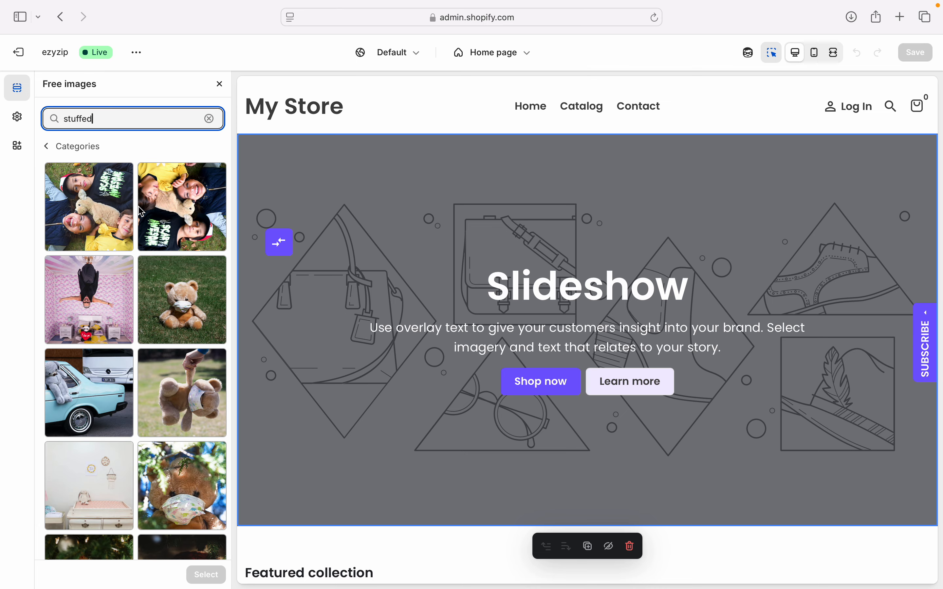
{"action": "left_click", "coordinate": [182, 206]}
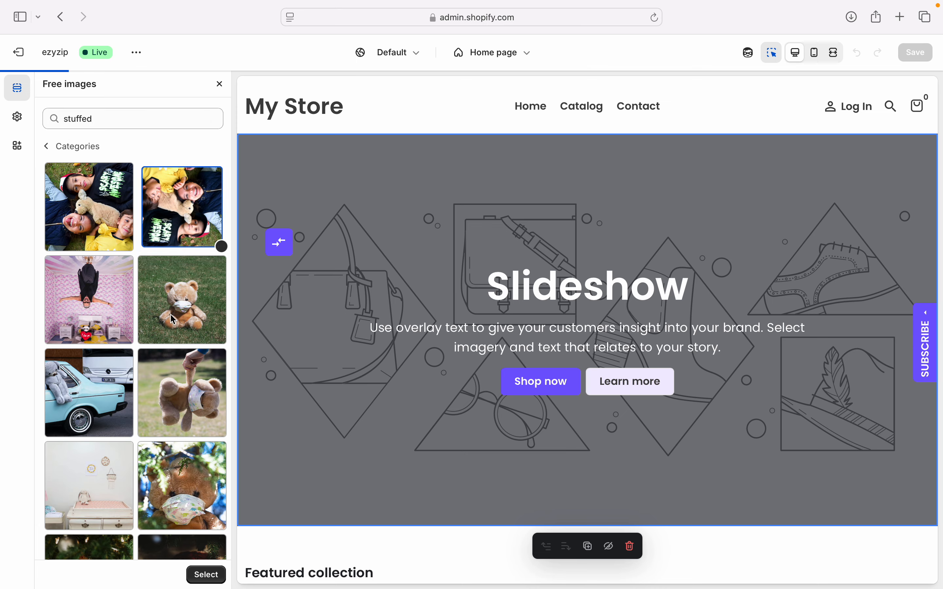
{"action": "left_click", "coordinate": [205, 575]}
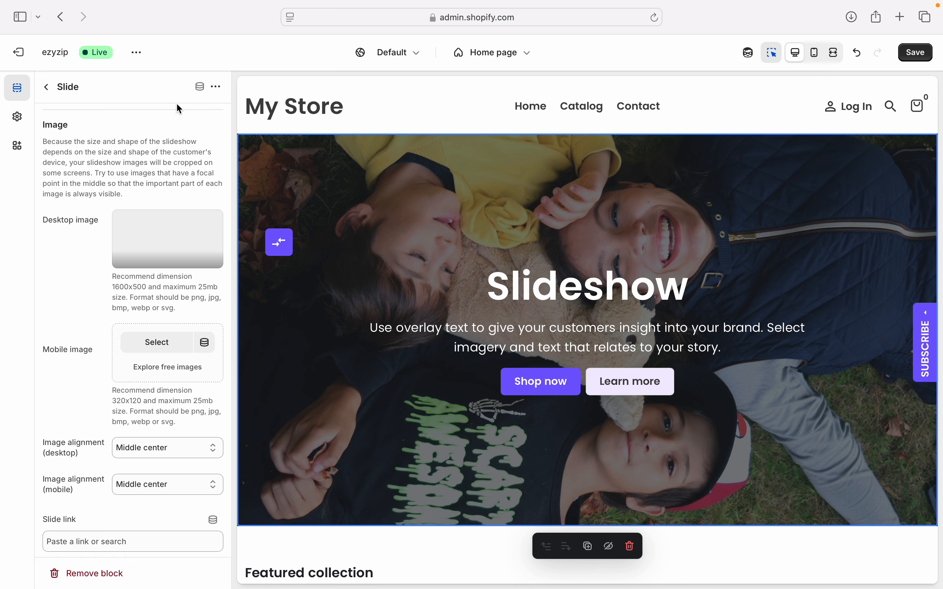
Set the slide's mobile image to the free "stuffed animal" search photo of a masked teddy bear sitting on grass
{"action": "left_click", "coordinate": [155, 368]}
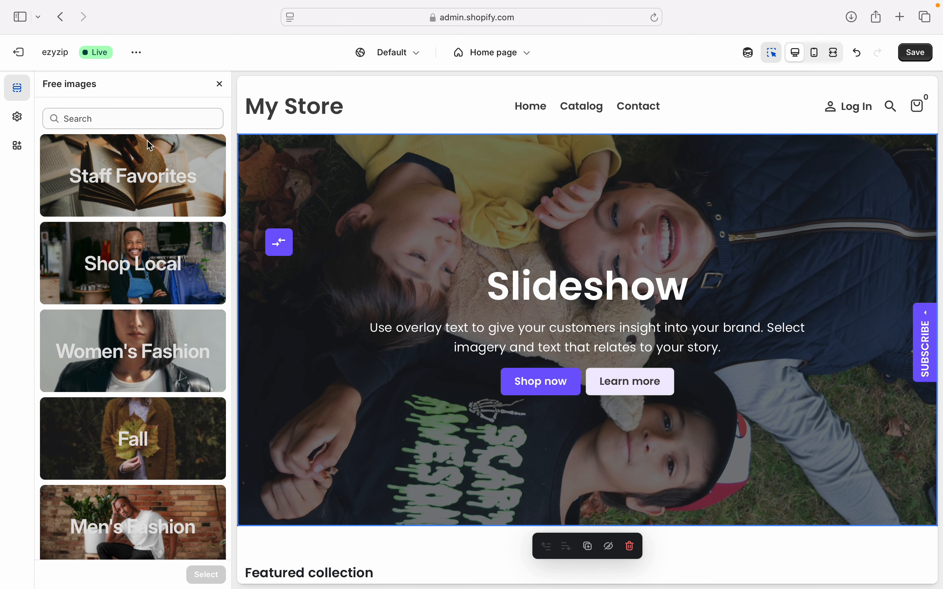
{"action": "left_click", "coordinate": [161, 122]}
{"action": "type", "text": "s"}
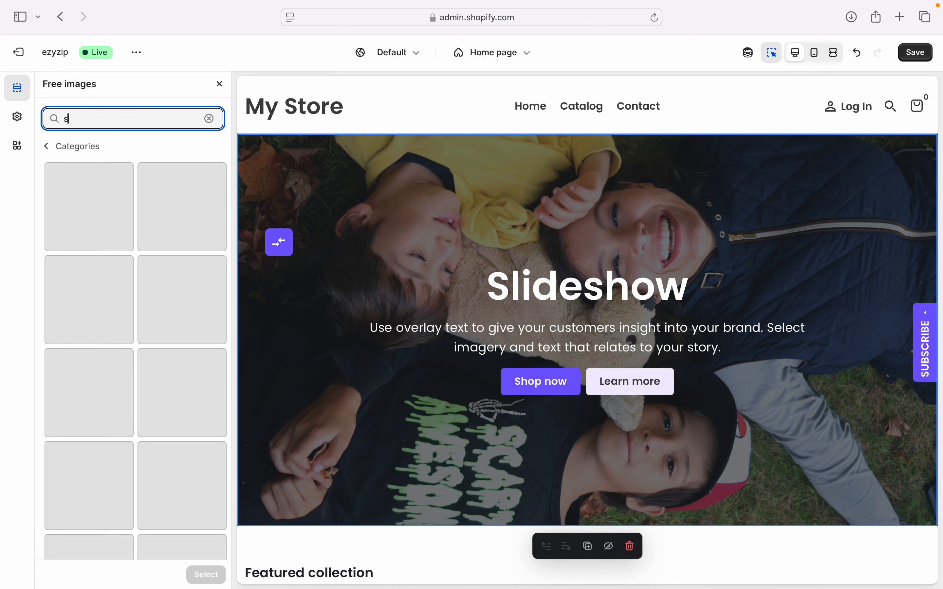
{"action": "type", "text": "tuffed anim"}
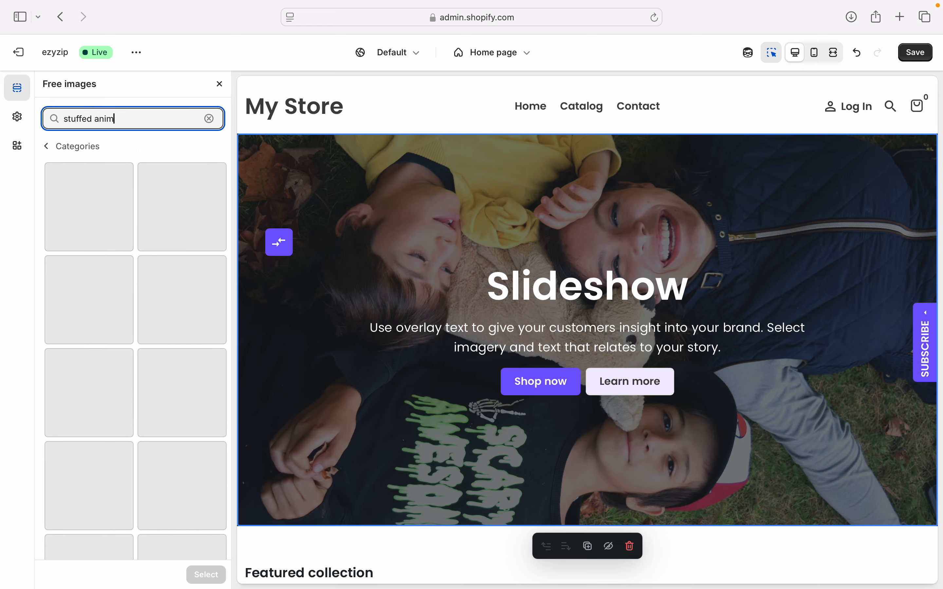
{"action": "key", "text": "Return"}
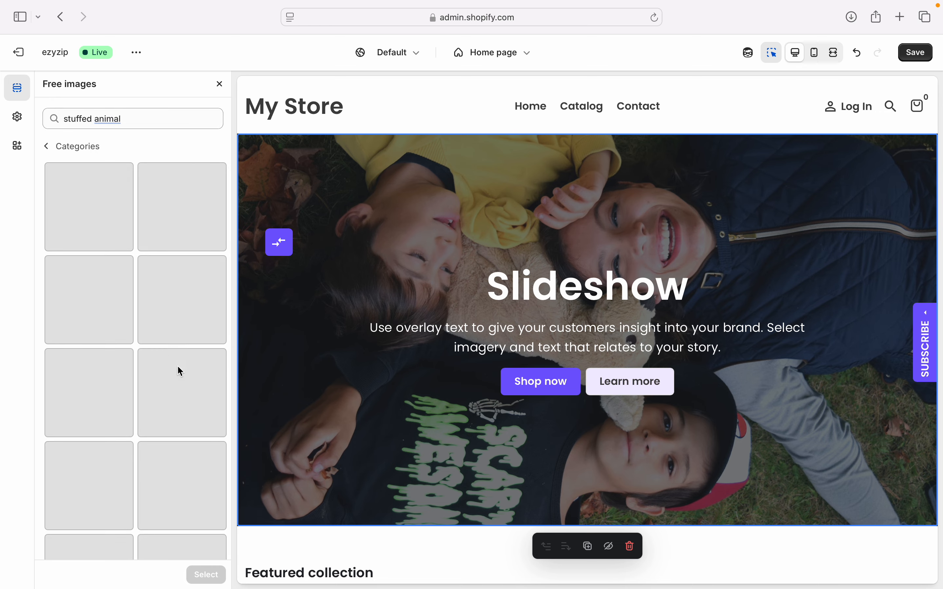
{"action": "left_click", "coordinate": [179, 405]}
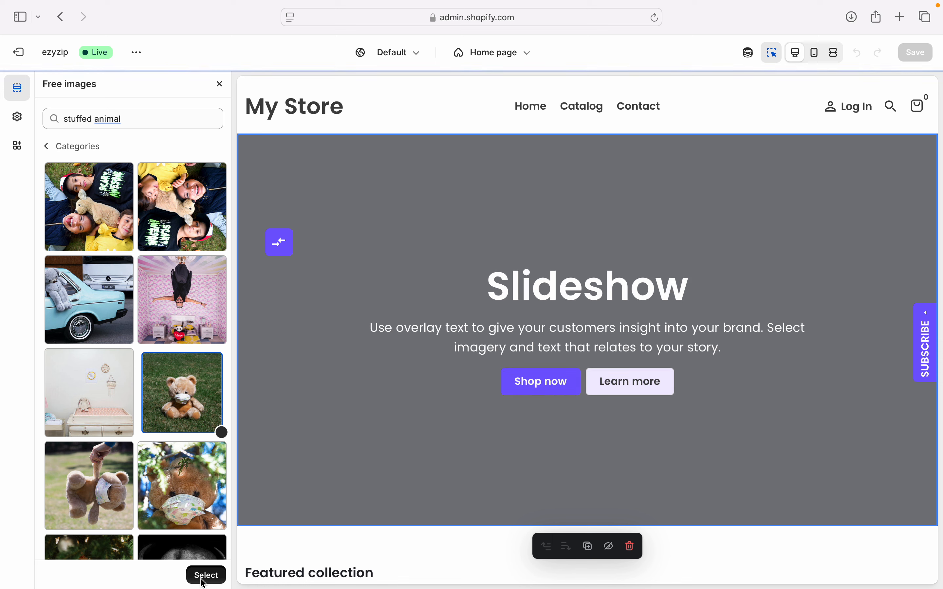
{"action": "left_click", "coordinate": [211, 574]}
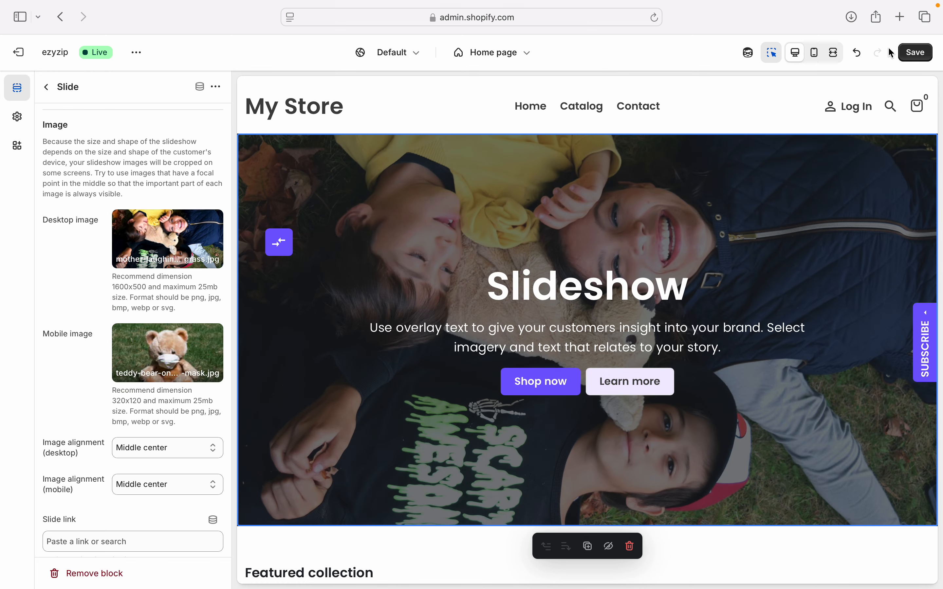
Preview the slideshow in the mobile layout and return to the desktop layout
{"action": "left_click", "coordinate": [818, 54]}
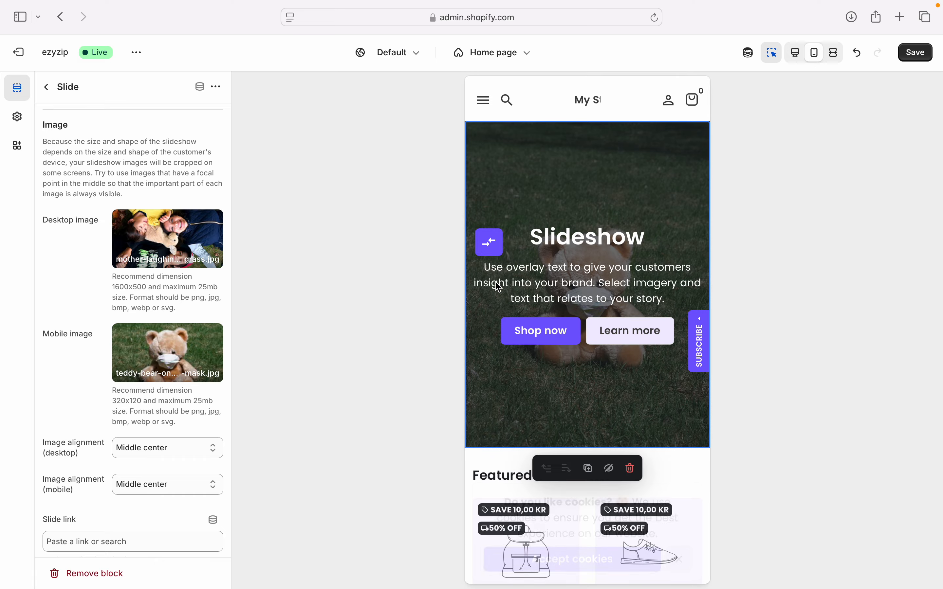
{"action": "left_click", "coordinate": [796, 53]}
{"action": "scroll", "coordinate": [610, 331], "scroll_direction": "down", "scroll_amount": 7}
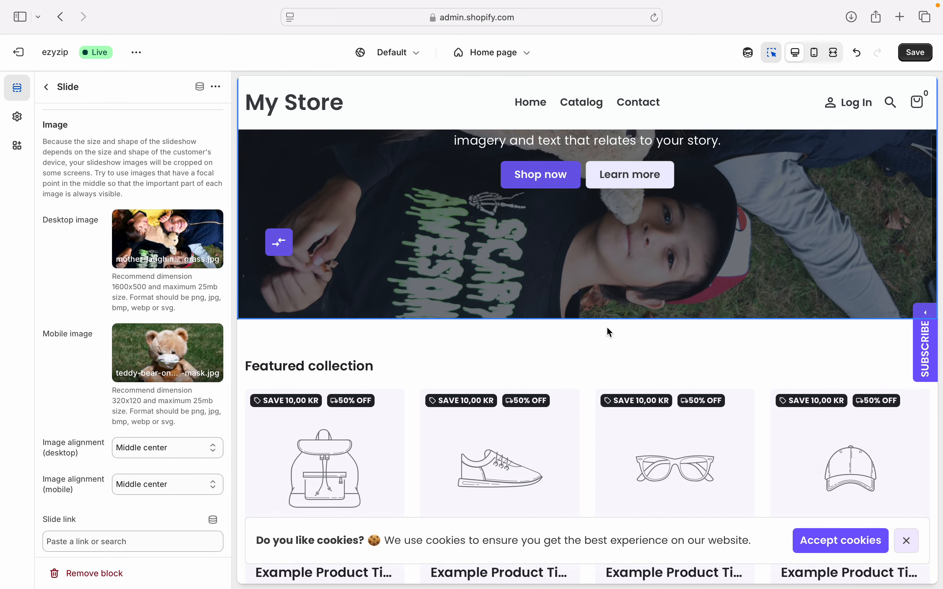
Return to the home page's section list and examine the featured collection, featured product, guarantee and footer areas
{"action": "left_click", "coordinate": [50, 87]}
{"action": "scroll", "coordinate": [444, 332], "scroll_direction": "down", "scroll_amount": 2}
{"action": "scroll", "coordinate": [444, 332], "scroll_direction": "down", "scroll_amount": 1}
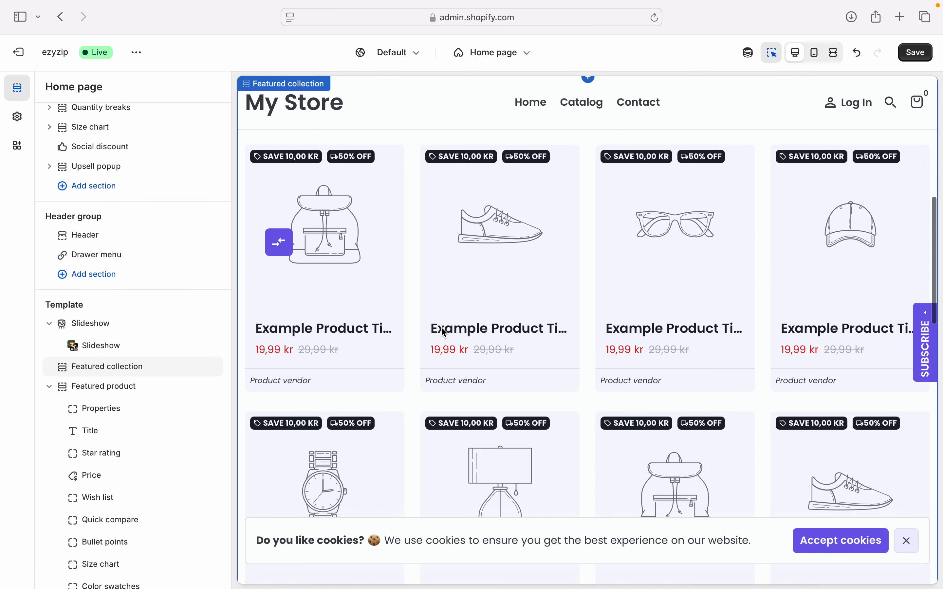
{"action": "scroll", "coordinate": [444, 332], "scroll_direction": "up", "scroll_amount": 1}
{"action": "scroll", "coordinate": [420, 318], "scroll_direction": "down", "scroll_amount": 20}
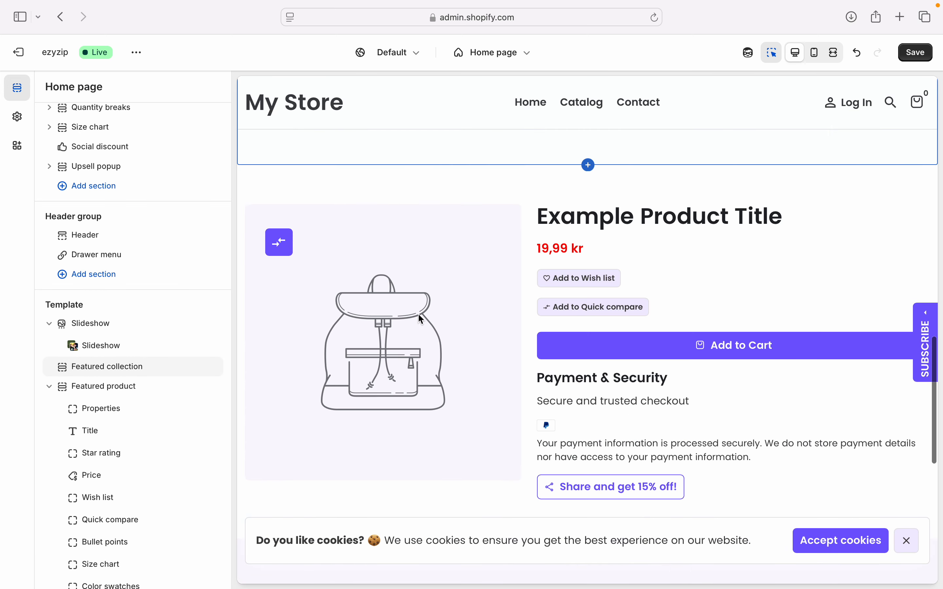
{"action": "scroll", "coordinate": [459, 273], "scroll_direction": "up", "scroll_amount": 8}
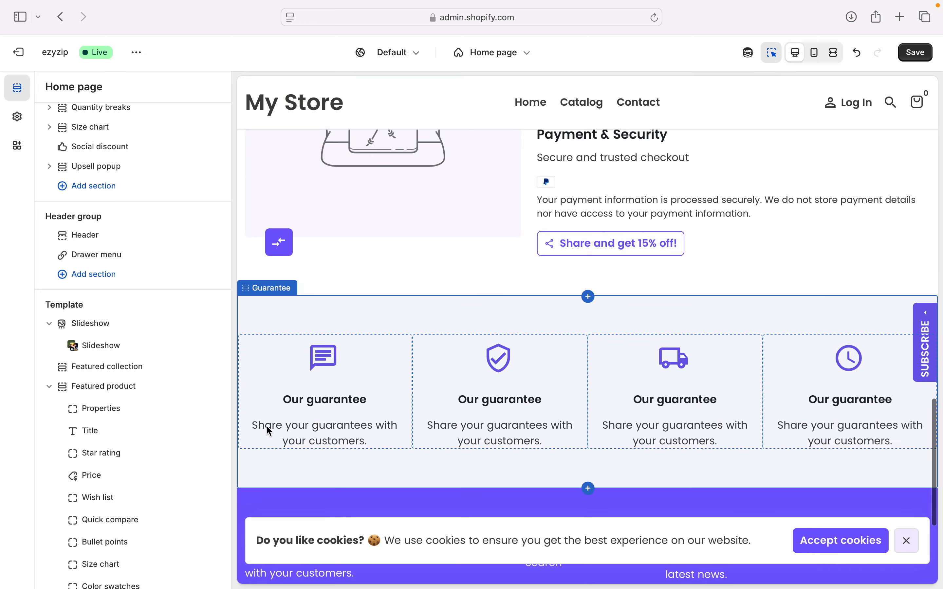
{"action": "scroll", "coordinate": [501, 229], "scroll_direction": "down", "scroll_amount": 8}
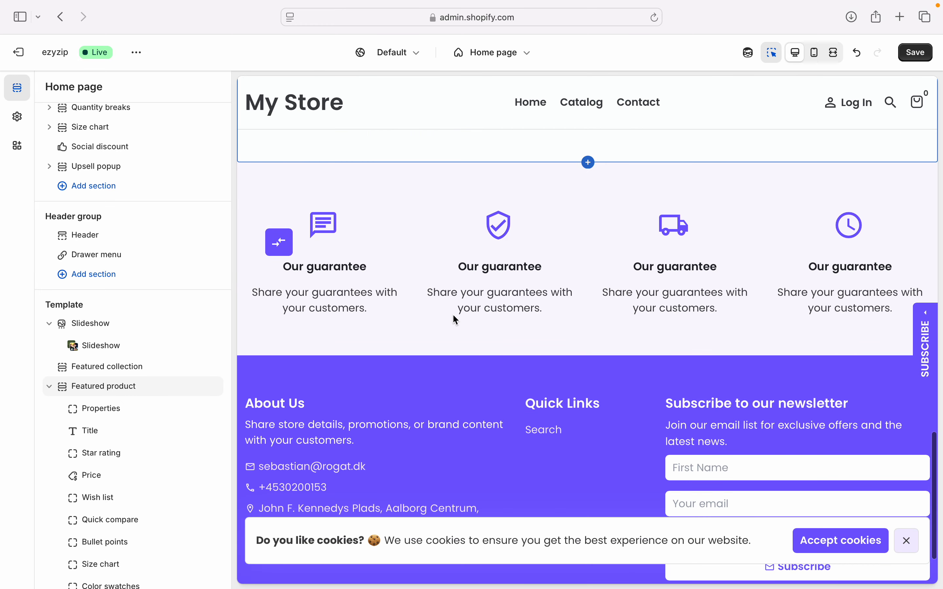
Open the first guarantee block and view the dynamic metaobject sources offered for its icon
{"action": "left_click", "coordinate": [377, 266]}
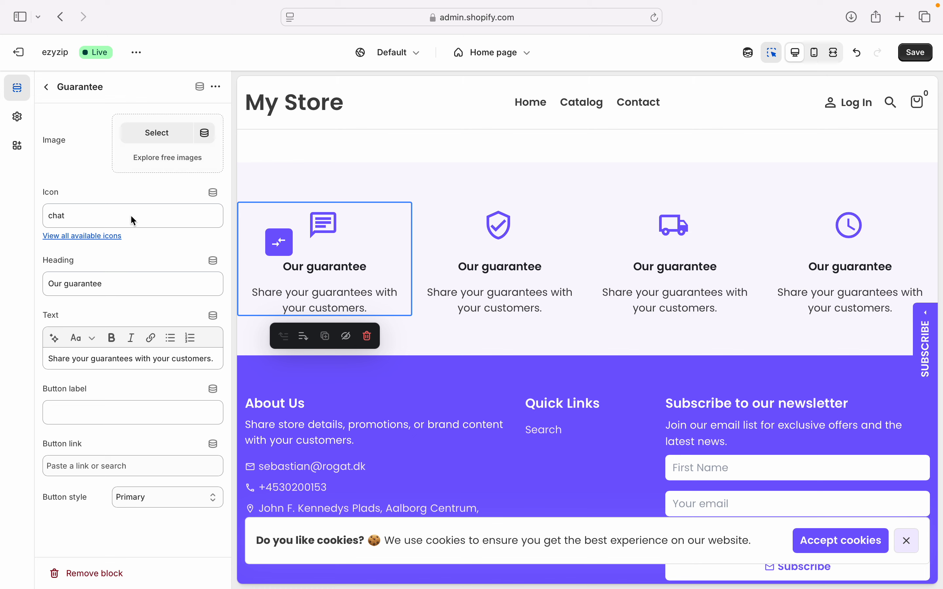
{"action": "left_click", "coordinate": [213, 192]}
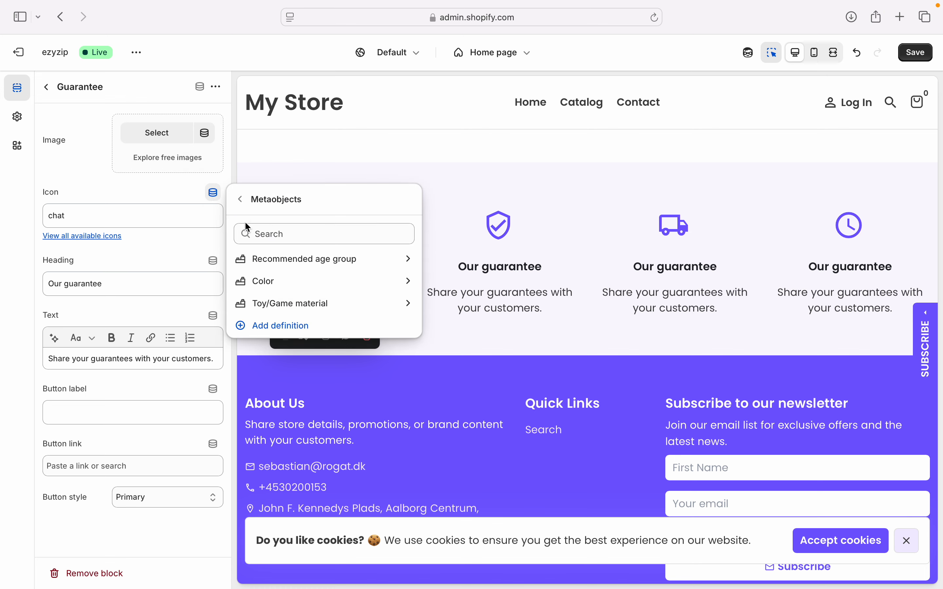
{"action": "left_click", "coordinate": [168, 202]}
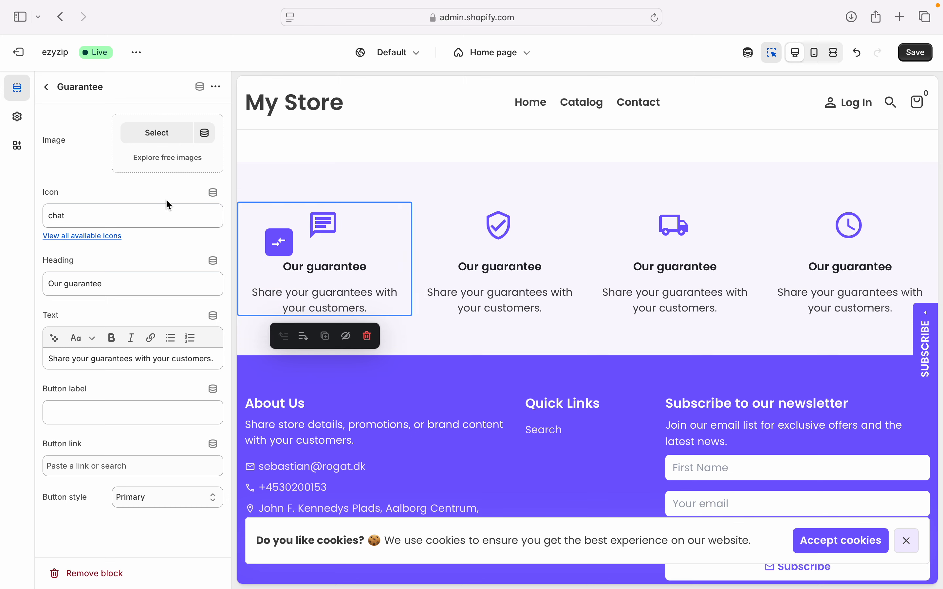
Open the list of available icons for the first guarantee block and examine the Material Icons on offer
{"action": "left_click", "coordinate": [98, 237]}
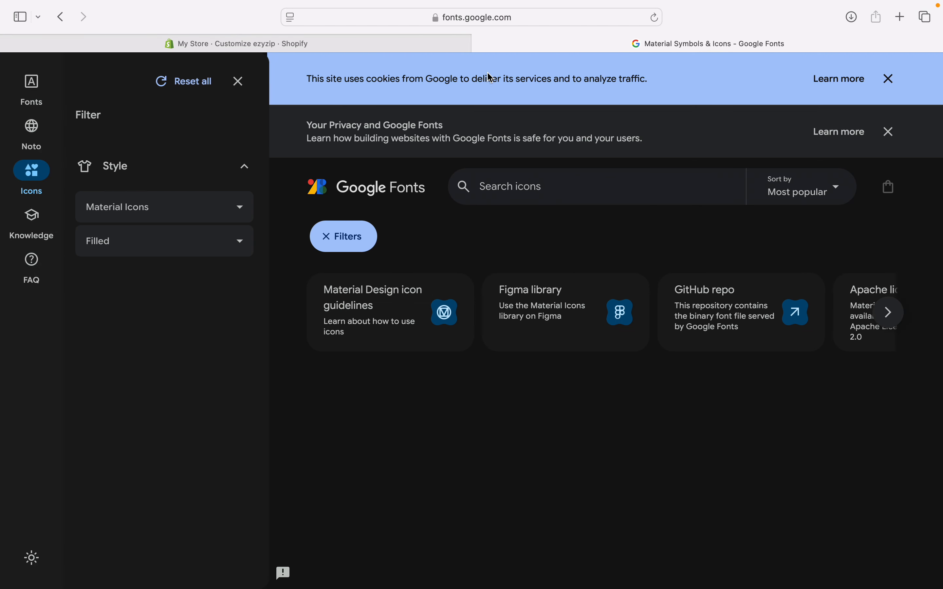
{"action": "scroll", "coordinate": [432, 545], "scroll_direction": "down", "scroll_amount": 4}
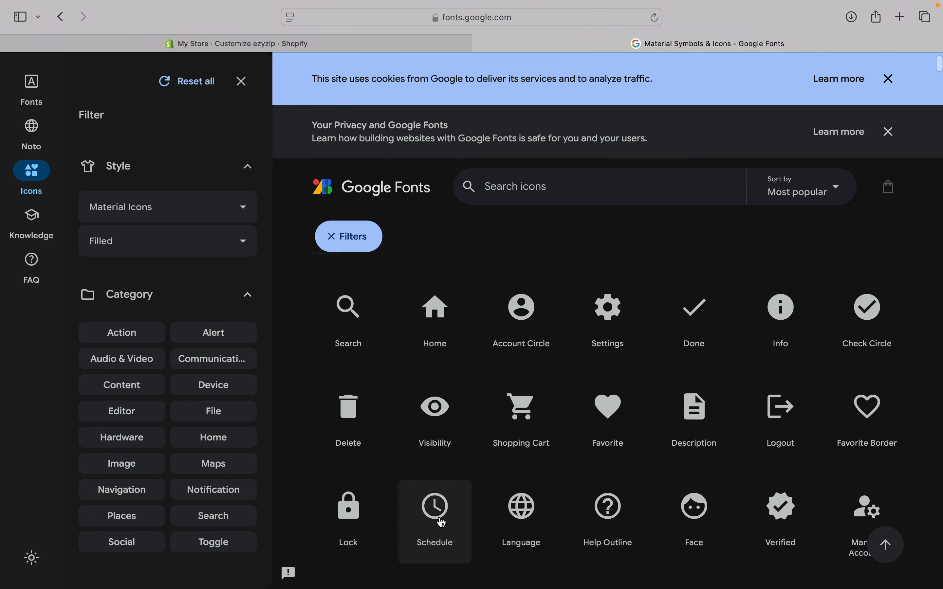
{"action": "scroll", "coordinate": [441, 523], "scroll_direction": "down", "scroll_amount": 1}
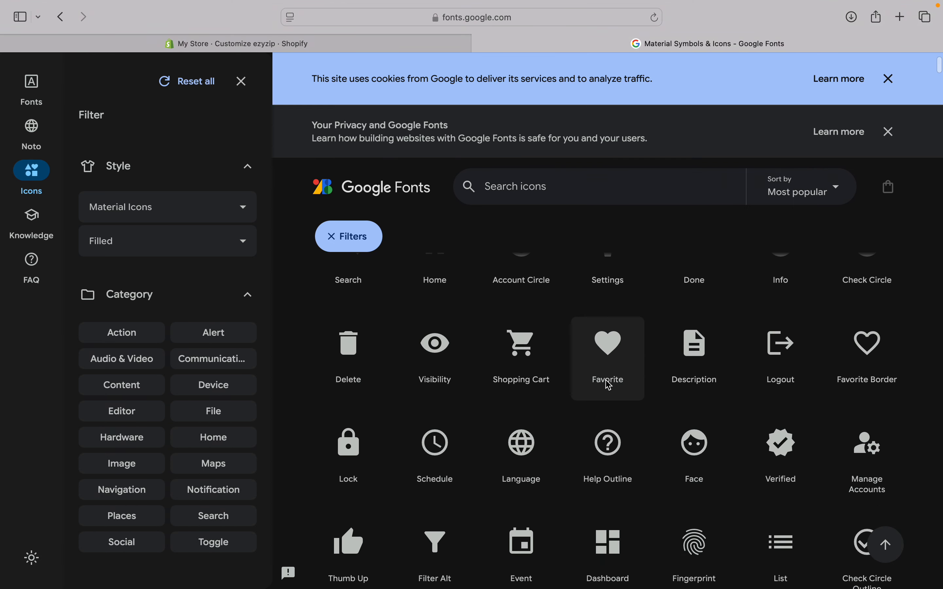
{"action": "scroll", "coordinate": [608, 383], "scroll_direction": "down", "scroll_amount": 2}
{"action": "scroll", "coordinate": [609, 385], "scroll_direction": "down", "scroll_amount": 1}
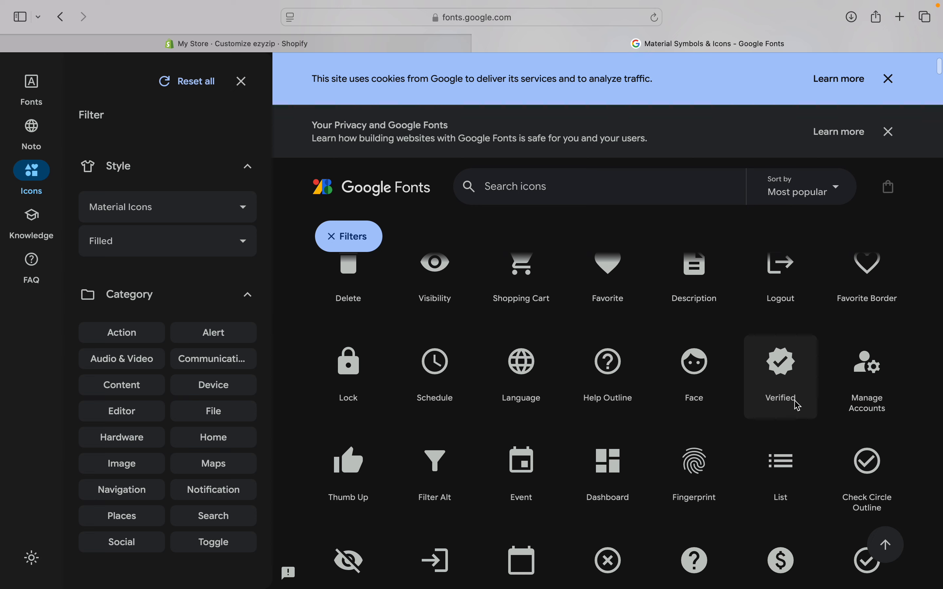
{"action": "scroll", "coordinate": [802, 414], "scroll_direction": "down", "scroll_amount": 3}
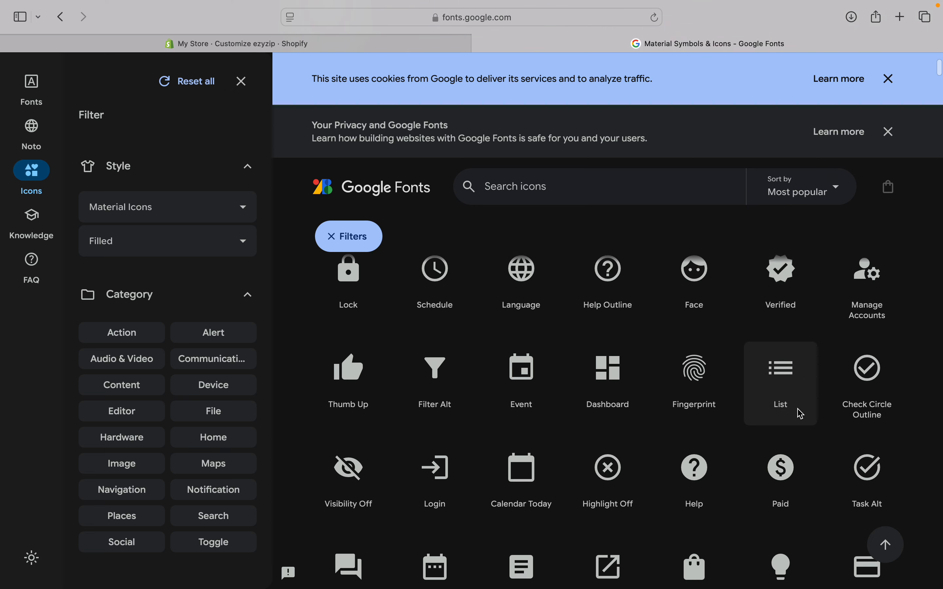
{"action": "scroll", "coordinate": [799, 409], "scroll_direction": "up", "scroll_amount": 5}
{"action": "scroll", "coordinate": [791, 395], "scroll_direction": "up", "scroll_amount": 5}
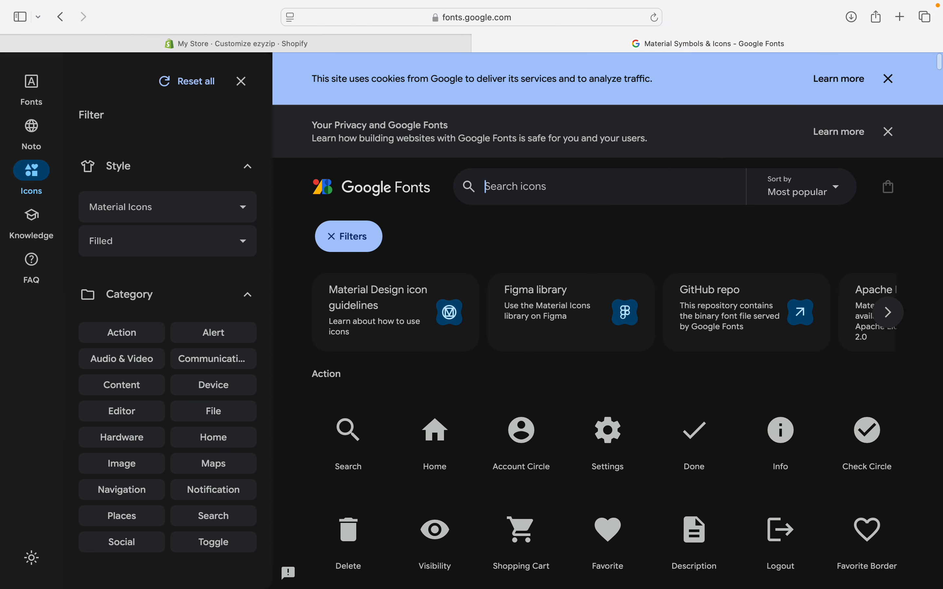
Search the icon library for "shippi" and download the Local Shipping icon as SVG
{"action": "type", "text": "shippi"}
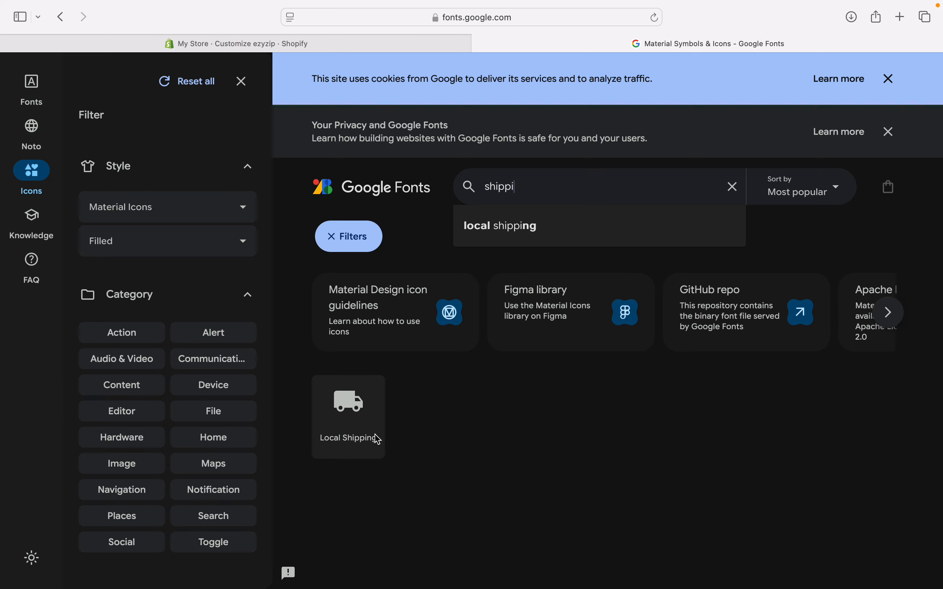
{"action": "left_click", "coordinate": [351, 452]}
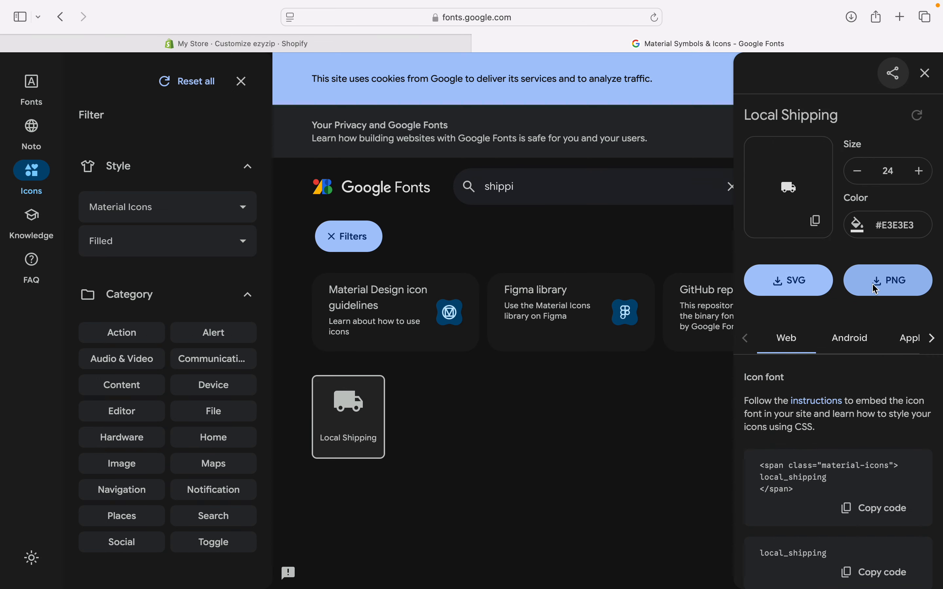
{"action": "left_click", "coordinate": [806, 280]}
{"action": "left_click", "coordinate": [592, 327]}
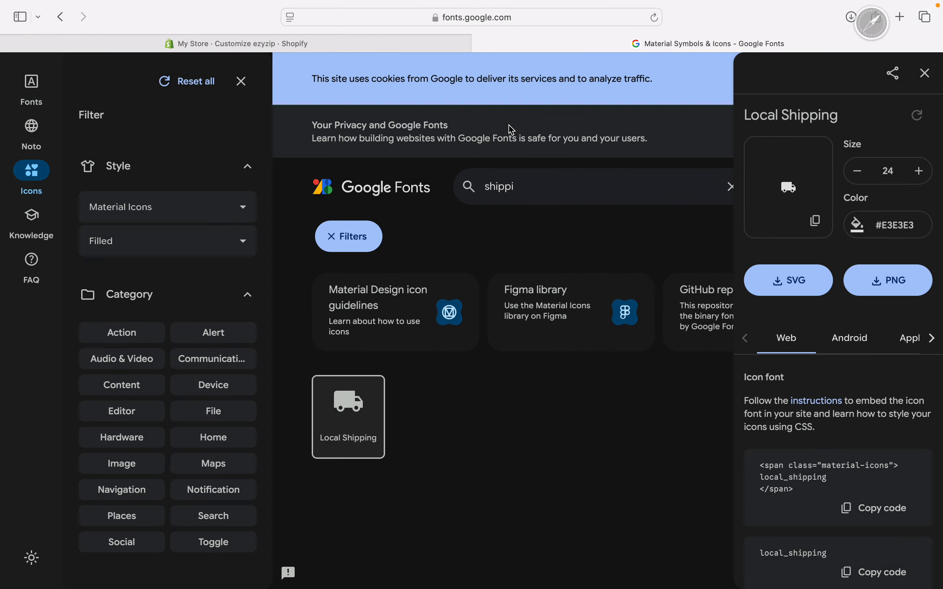
Back in the Shopify theme editor, upload the downloaded local_shipping SVG and set it as the first guarantee block's image
{"action": "left_click", "coordinate": [393, 47]}
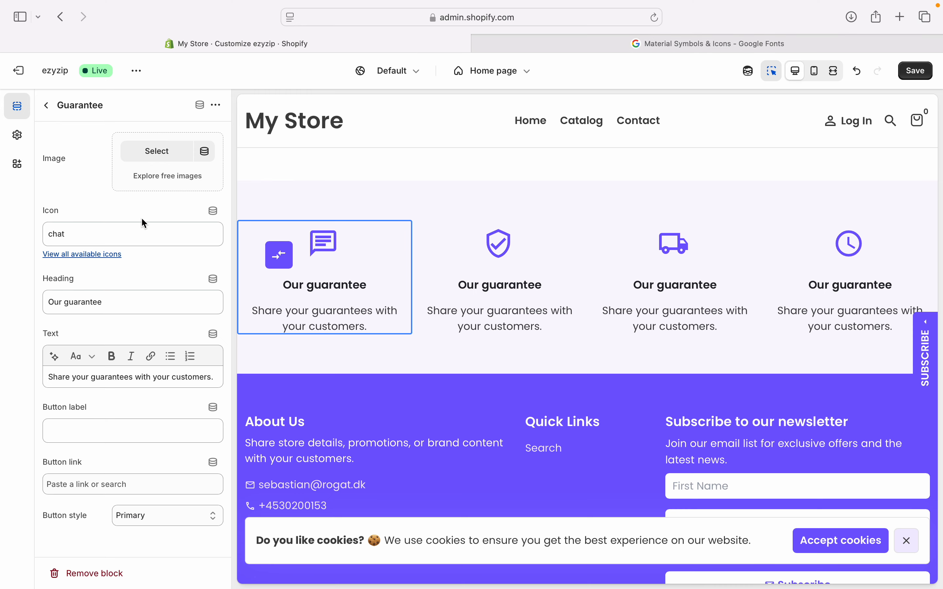
{"action": "left_click", "coordinate": [169, 158]}
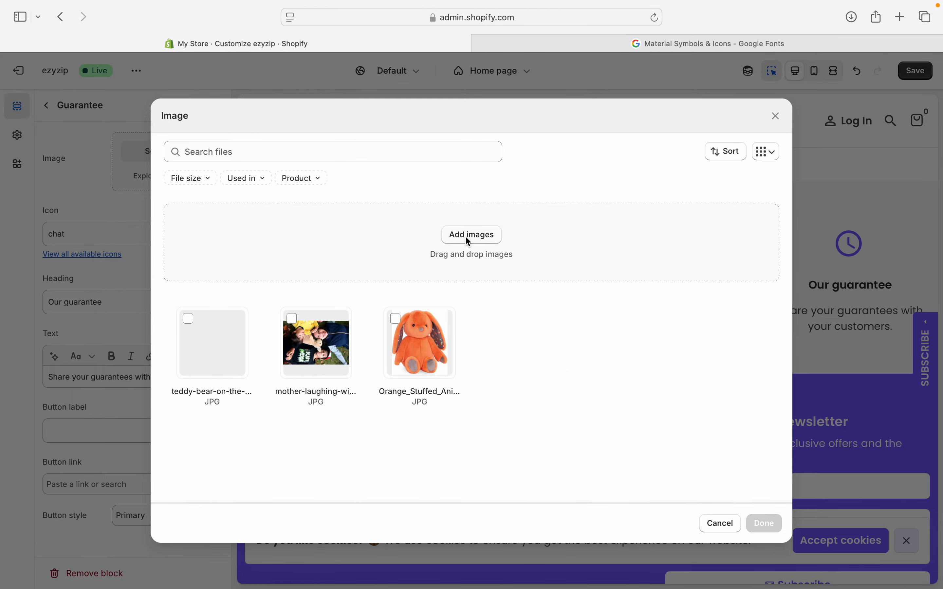
{"action": "left_click", "coordinate": [184, 275]}
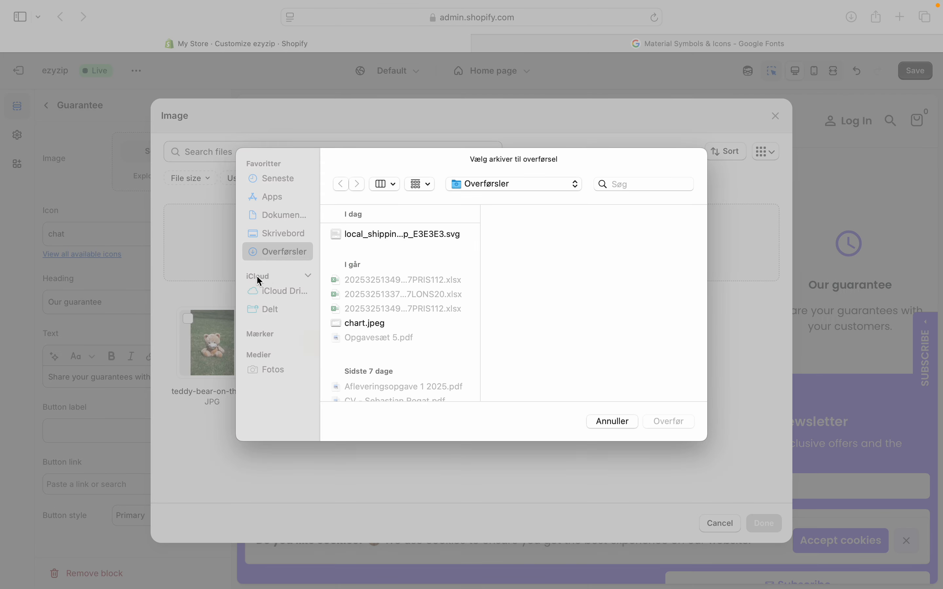
{"action": "left_click", "coordinate": [360, 234]}
{"action": "left_click", "coordinate": [666, 427]}
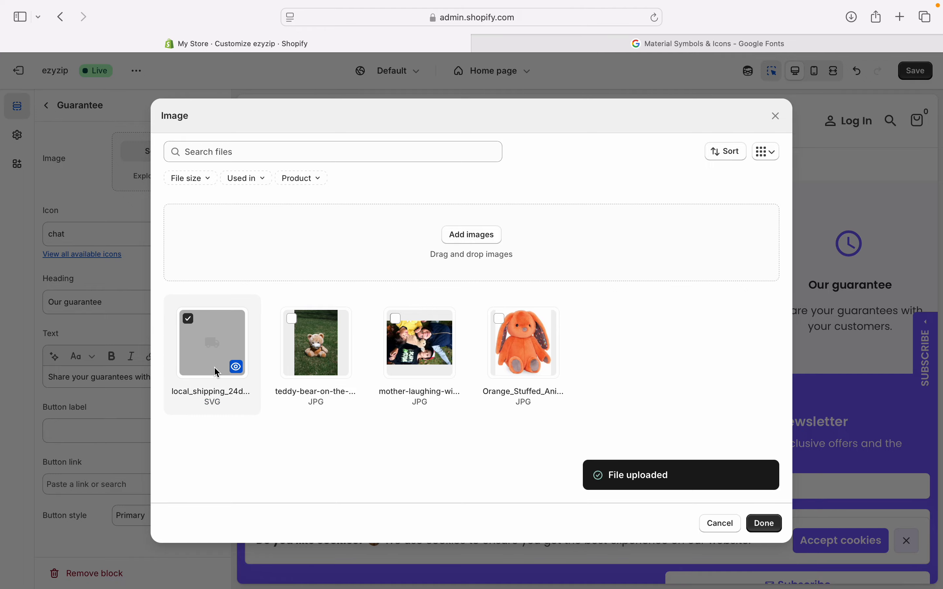
{"action": "left_click", "coordinate": [764, 525]}
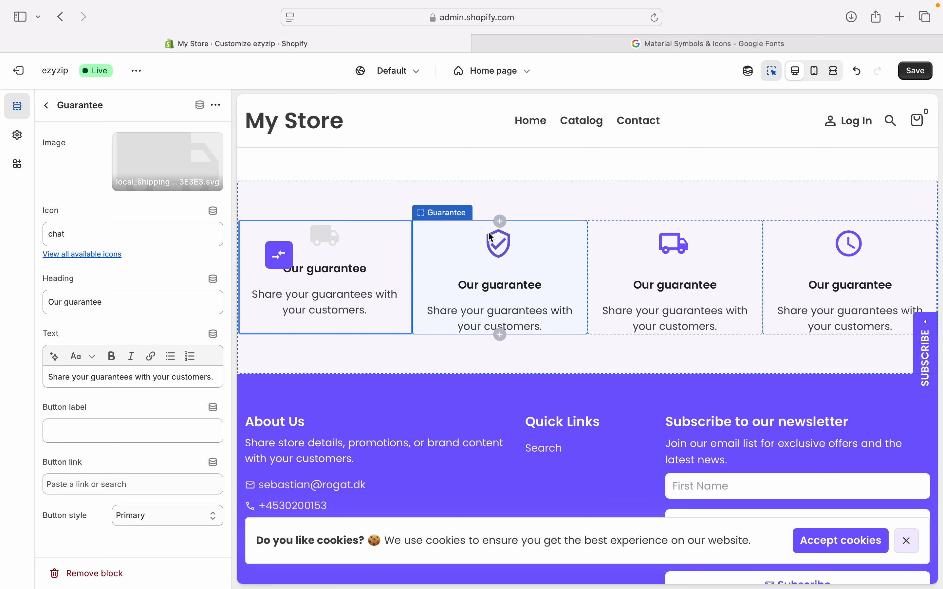
Check the Local Shipping icon's color options on Google Fonts and view the uploaded image's file details in Shopify
{"action": "left_click", "coordinate": [601, 48]}
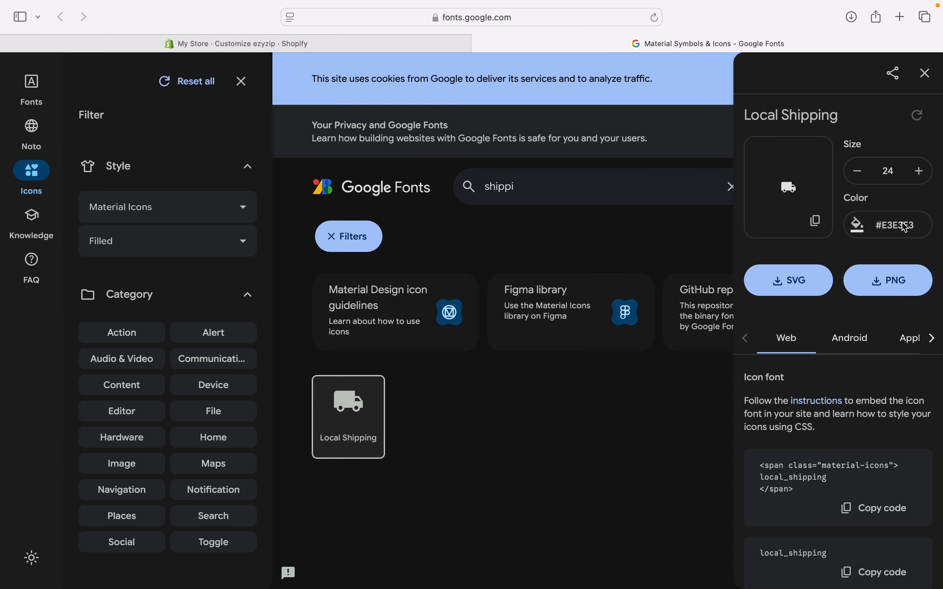
{"action": "left_click", "coordinate": [415, 45]}
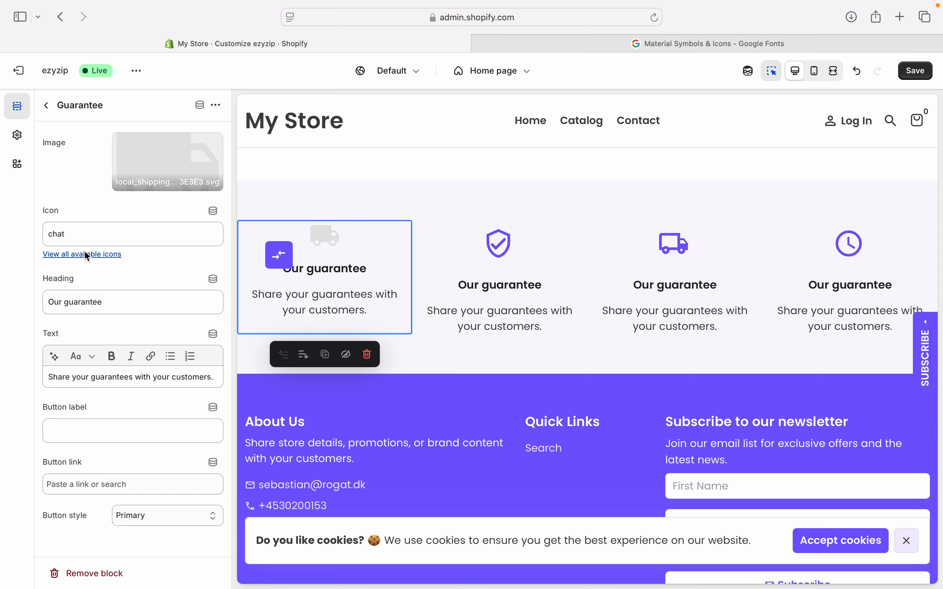
{"action": "left_click", "coordinate": [217, 143]}
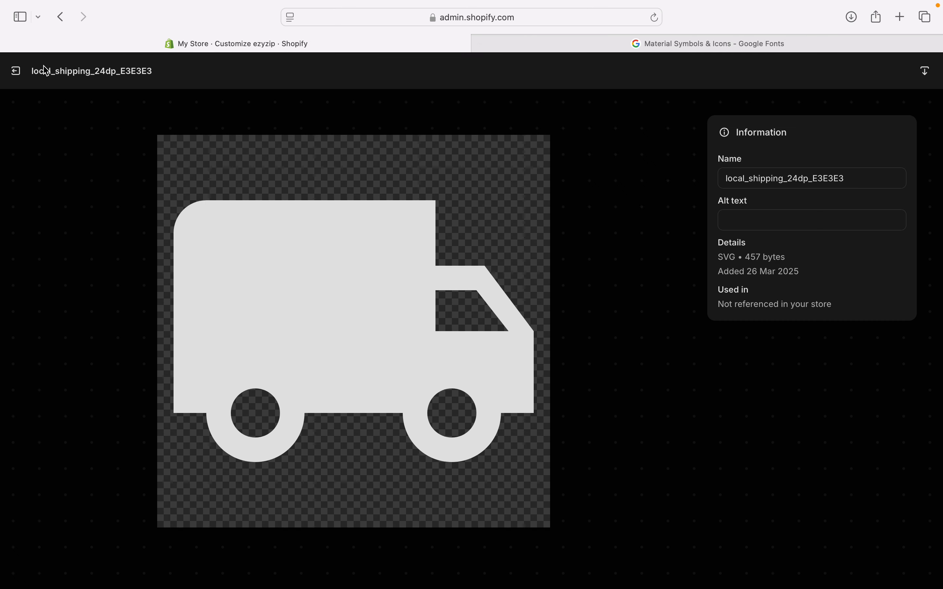
{"action": "left_click", "coordinate": [17, 71]}
Remove the first guarantee block with the grey truck image from the guarantee section
{"action": "left_click", "coordinate": [217, 105]}
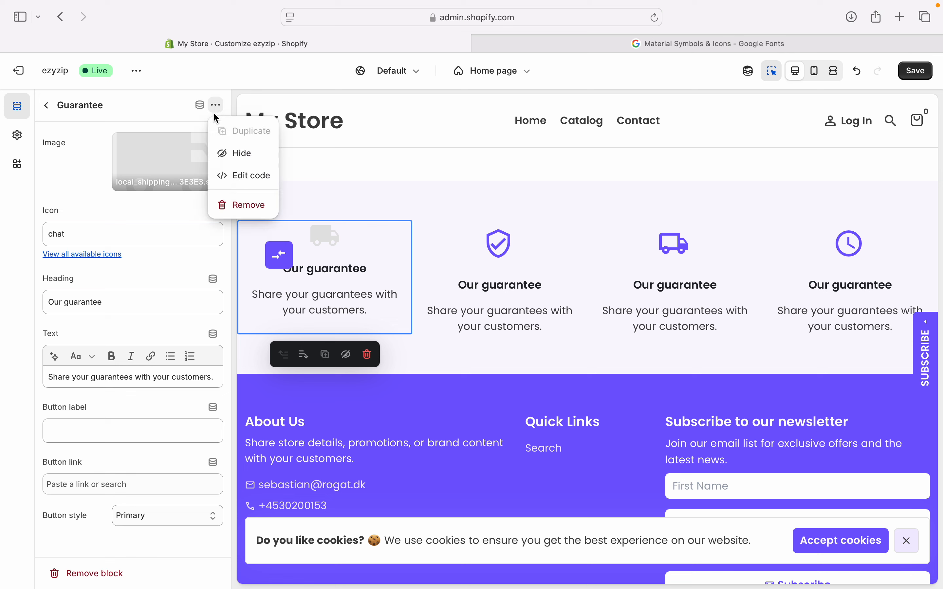
{"action": "left_click", "coordinate": [168, 206]}
{"action": "left_click", "coordinate": [217, 105]}
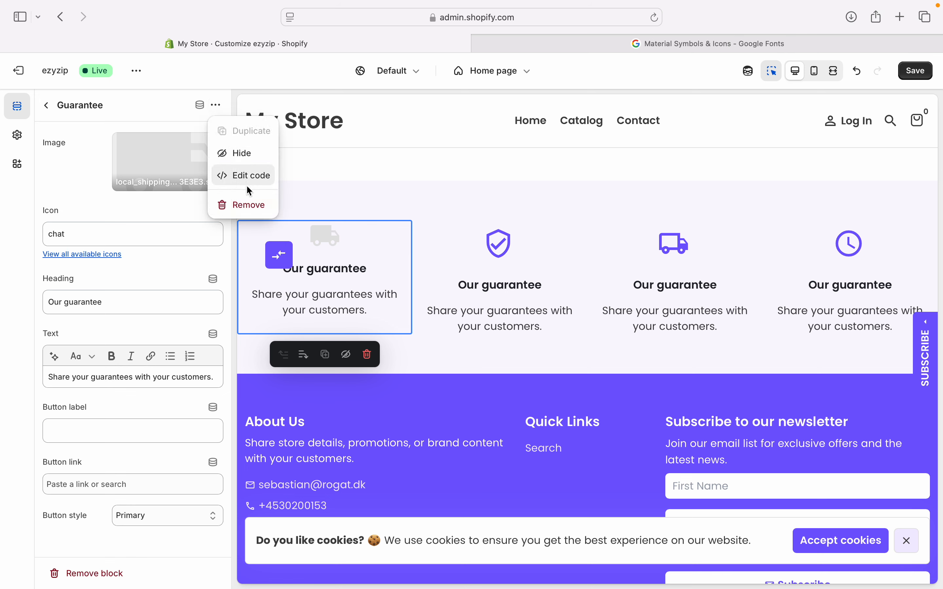
{"action": "left_click", "coordinate": [244, 203]}
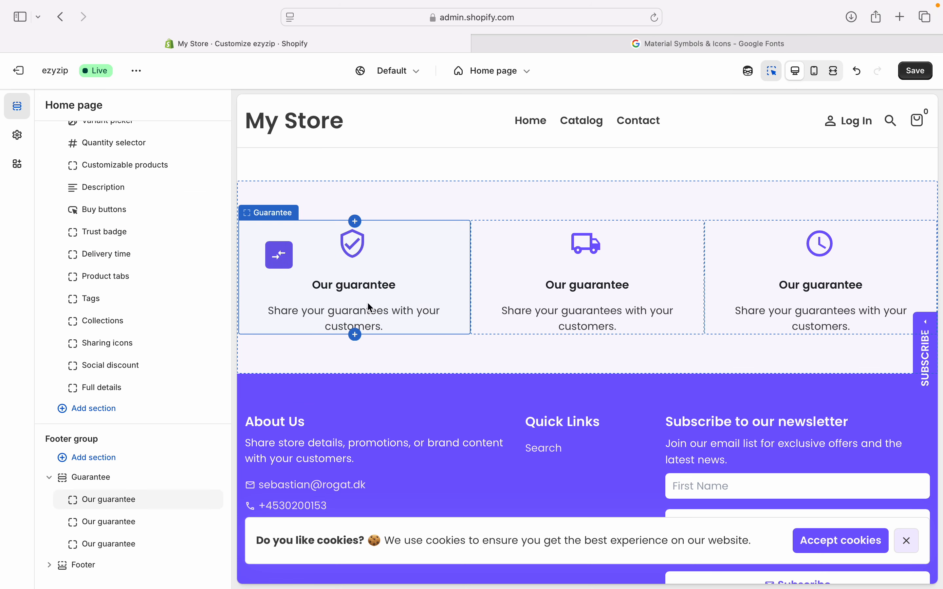
Open the guarantee block with the shield icon and view the free image categories offered for it
{"action": "left_click", "coordinate": [339, 294]}
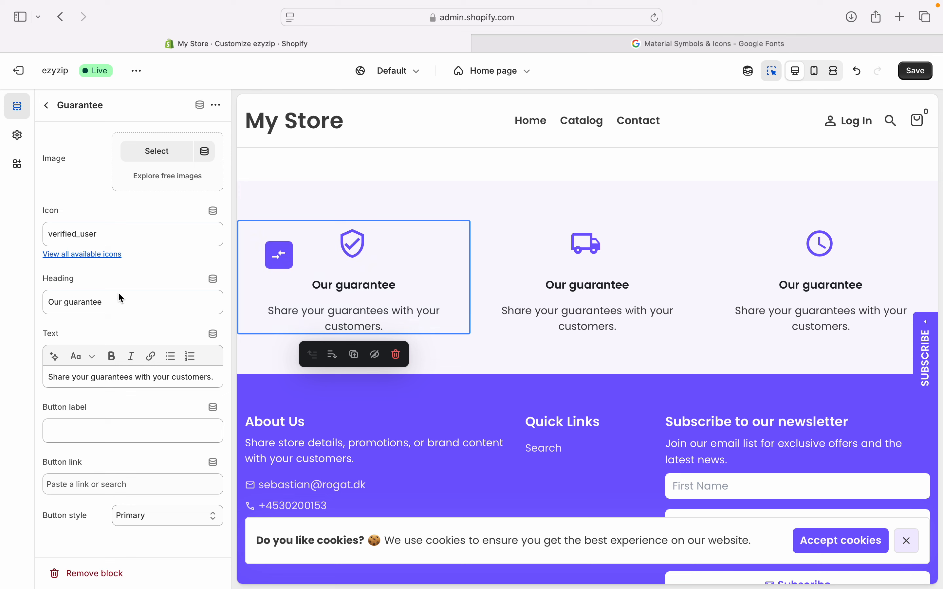
{"action": "right_click", "coordinate": [149, 279]}
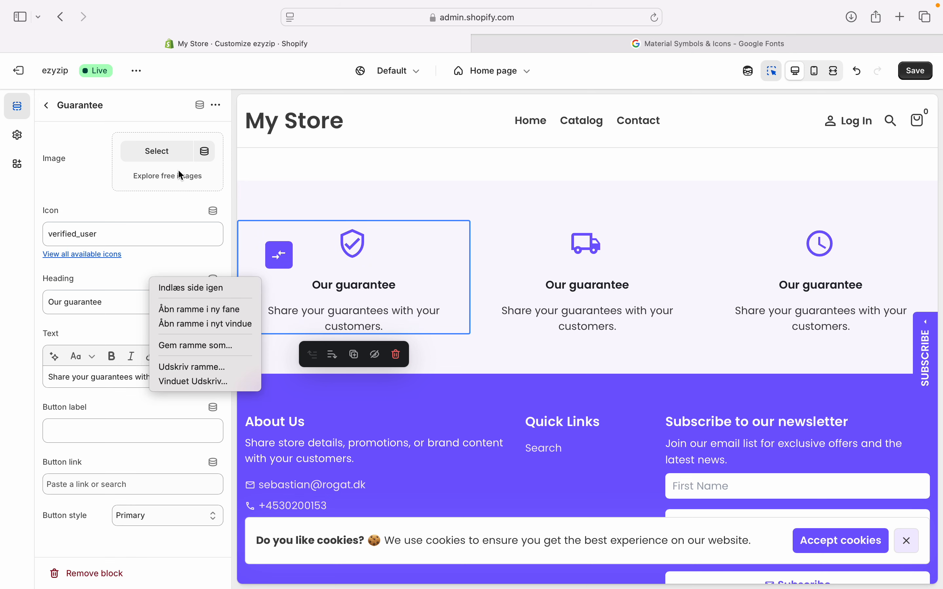
{"action": "left_click", "coordinate": [177, 182]}
{"action": "left_click", "coordinate": [177, 176]}
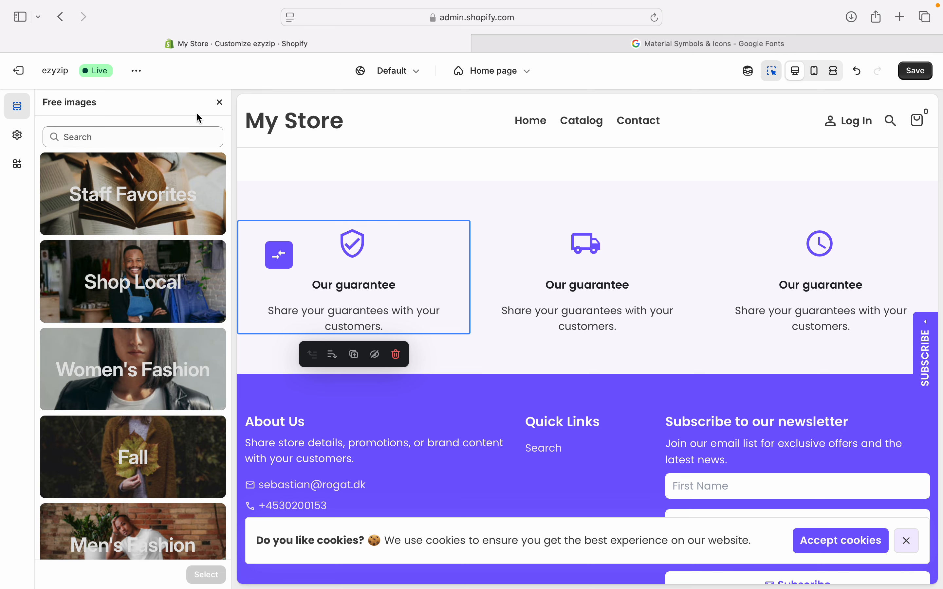
{"action": "left_click", "coordinate": [219, 102]}
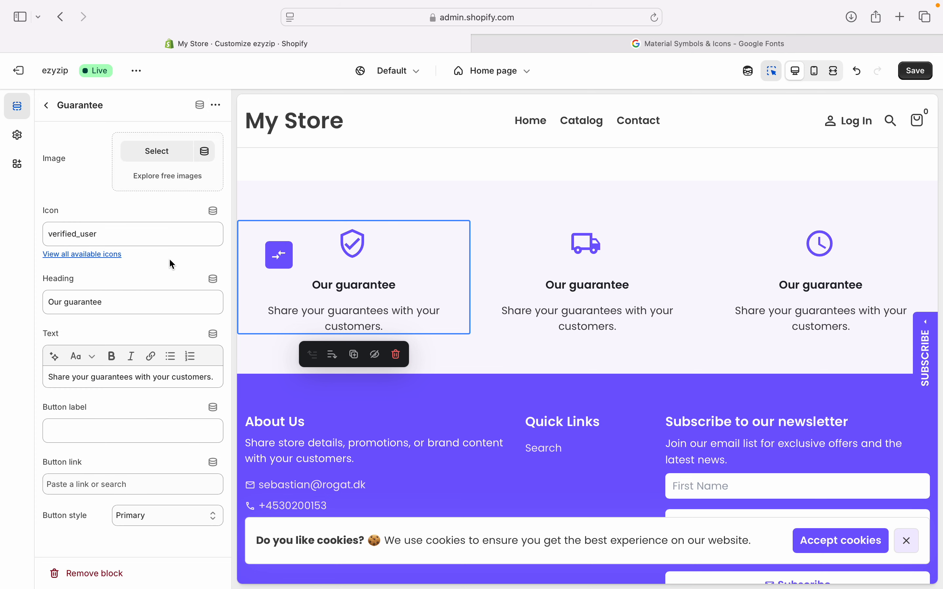
Set the shield guarantee block's heading to "30-DAY FULL REFUND"
{"action": "triple_click", "coordinate": [147, 301]}
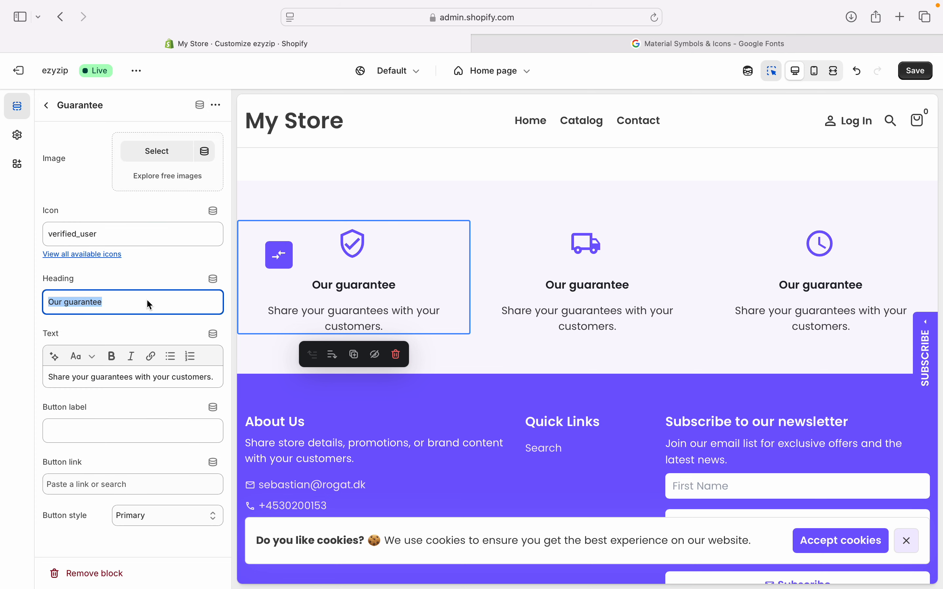
{"action": "type", "text": "MONEY"}
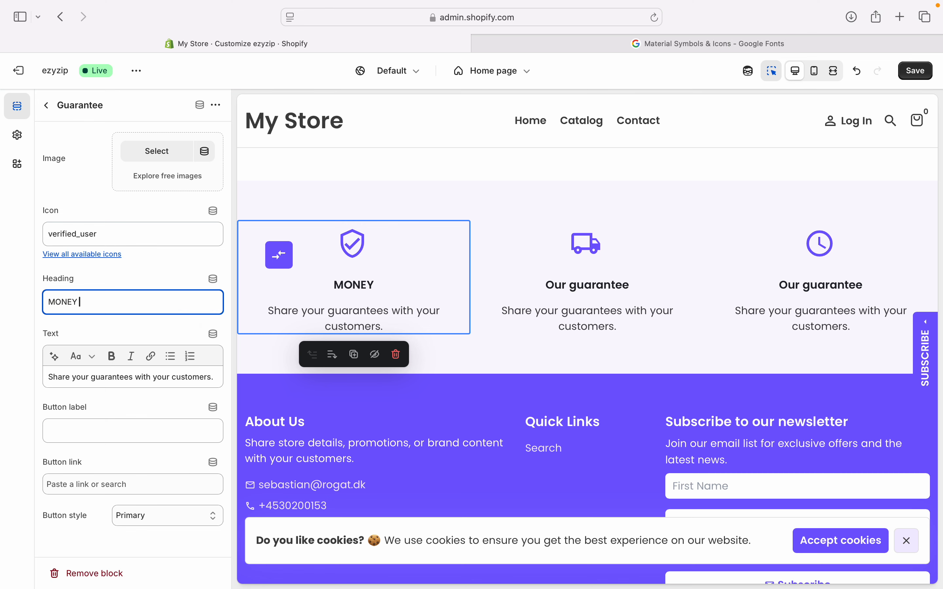
{"action": "key", "text": "BackSpace"}
{"action": "key", "text": "BackSpace"}
{"action": "key", "text": "BackSpace"}
{"action": "key", "text": "BackSpace"}
{"action": "key", "text": "BackSpace"}
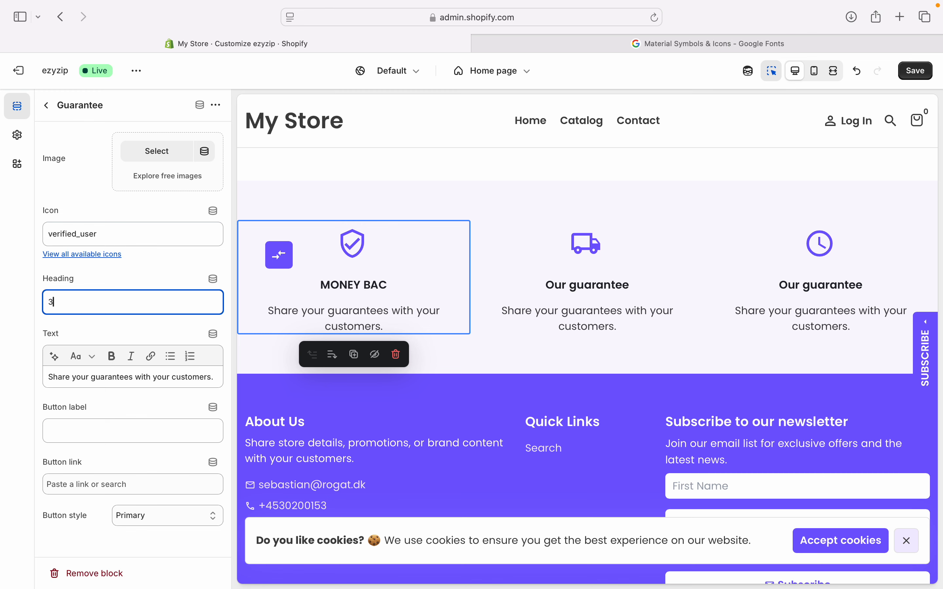
{"action": "type", "text": "30-DAY RE"}
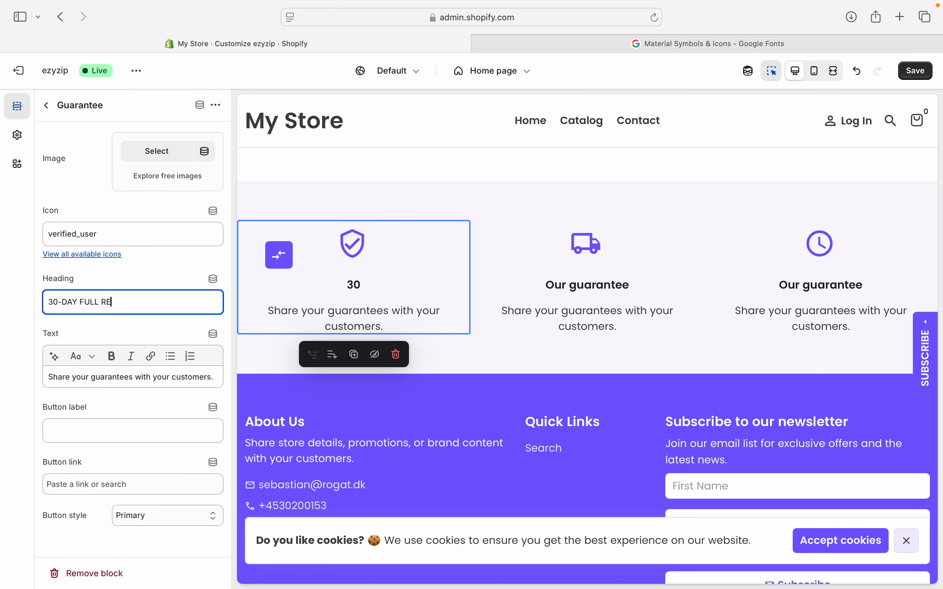
{"action": "left_click", "coordinate": [167, 270]}
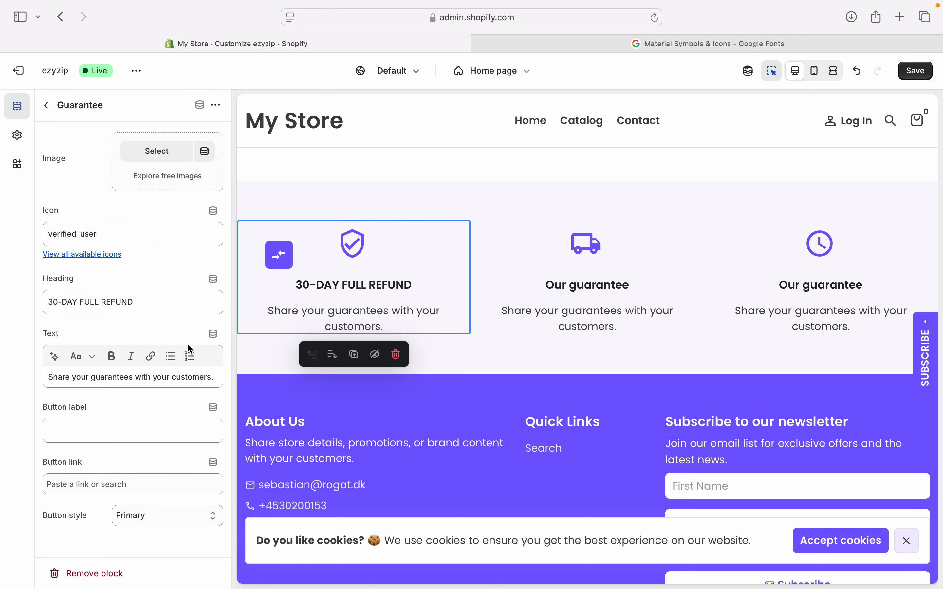
Replace the shield guarantee block's text with "Get all your money back for whatever reasons for 30-days after your purchase."
{"action": "left_click", "coordinate": [134, 381]}
{"action": "key", "text": "super+a"}
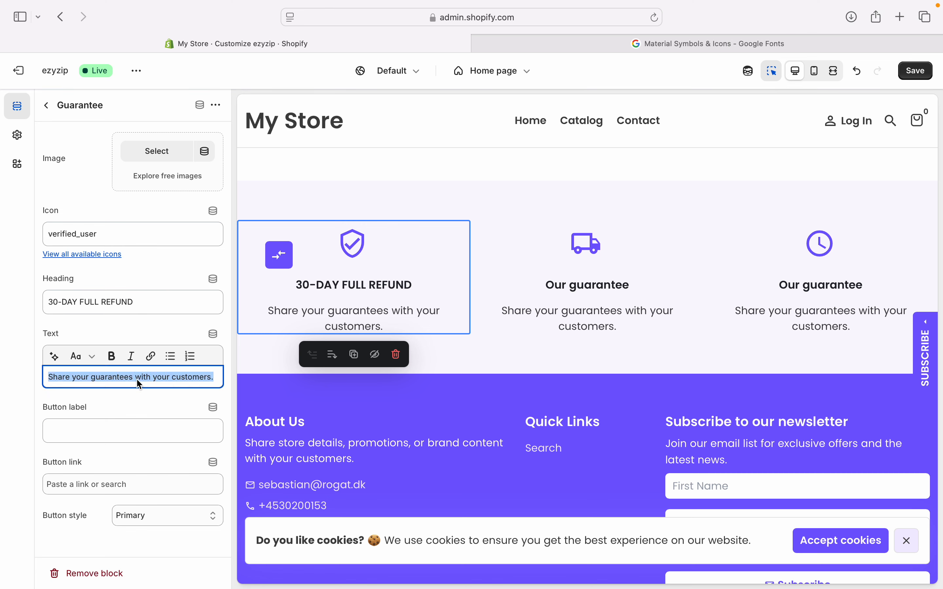
{"action": "key", "text": "BackSpace"}
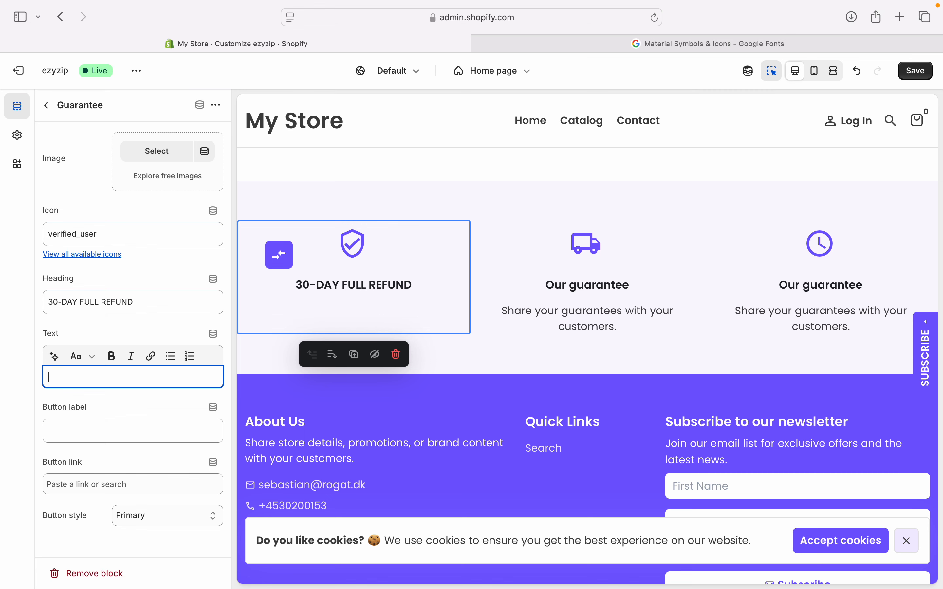
{"action": "type", "text": "Get all your money back for whate"}
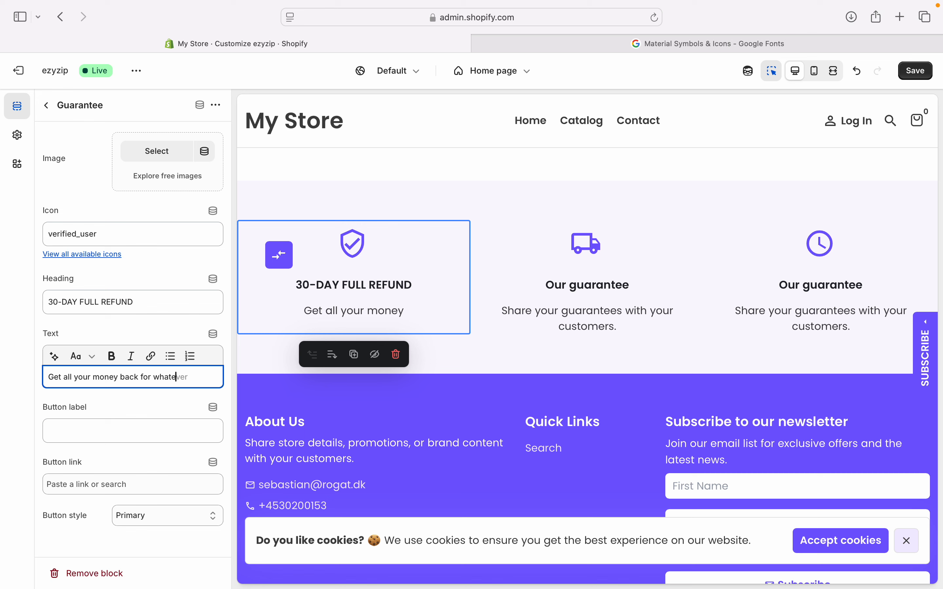
{"action": "type", "text": "ver reasons for 30"}
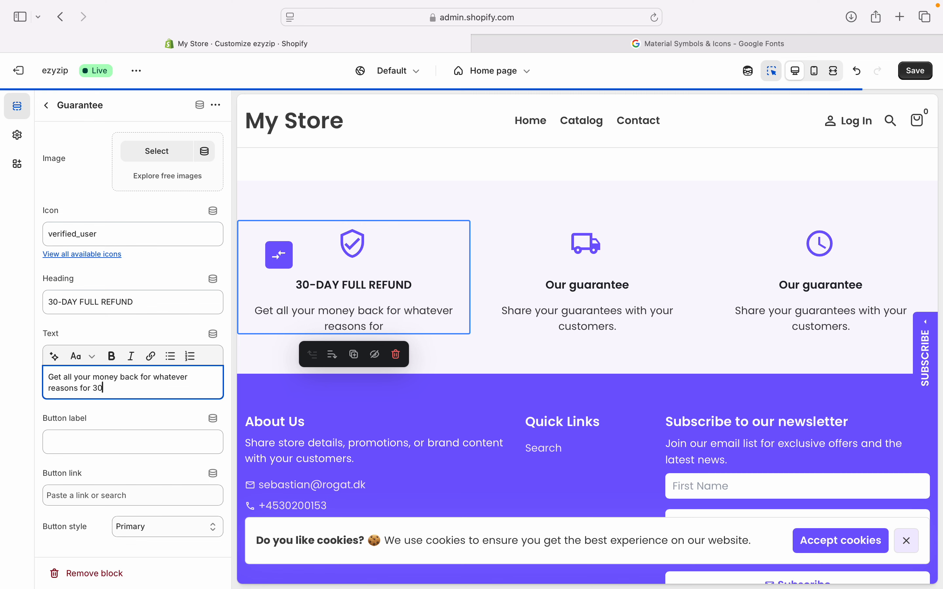
{"action": "type", "text": "-days after "}
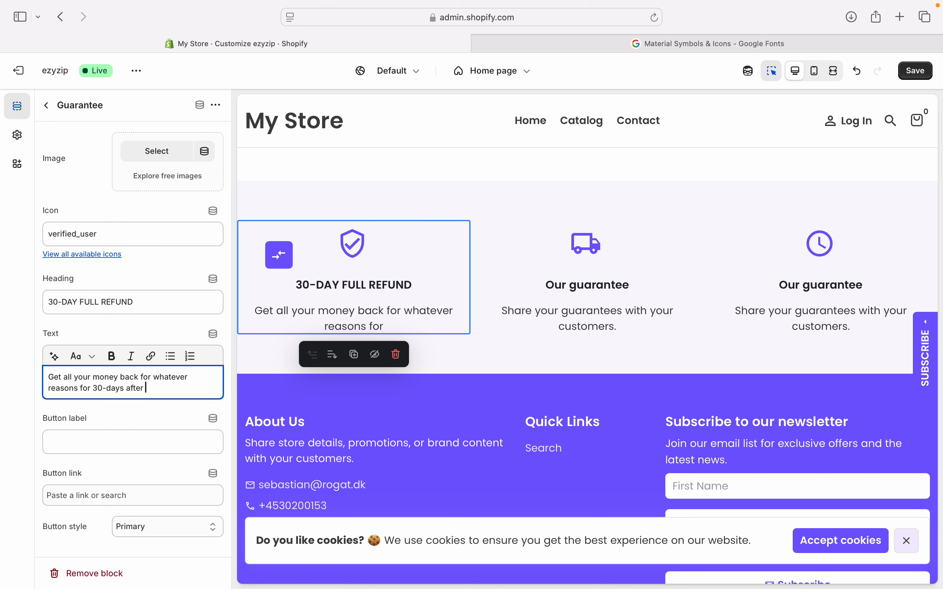
{"action": "type", "text": "your purchase."}
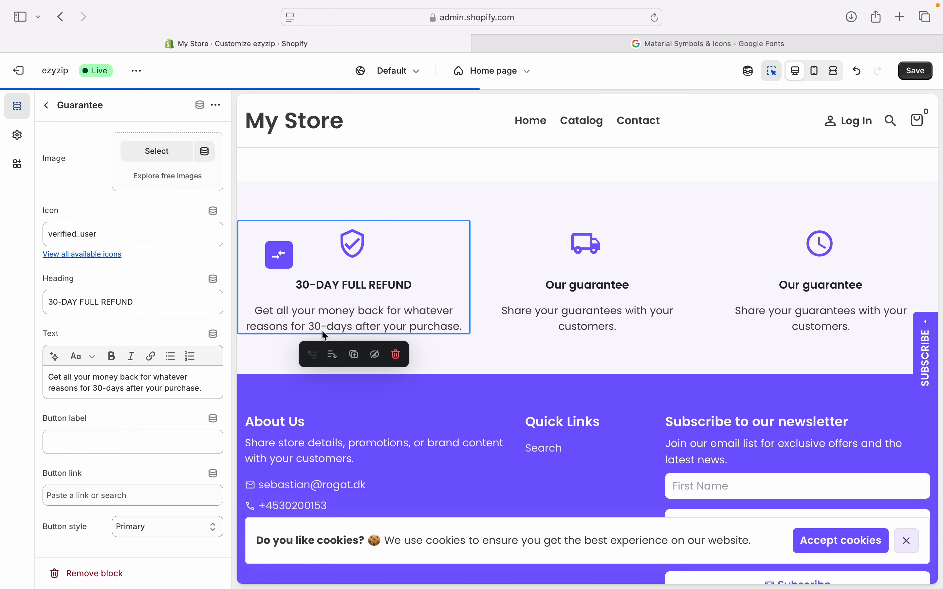
Set the truck guarantee block's heading to "FREE SHIPPING"
{"action": "double_click", "coordinate": [591, 287]}
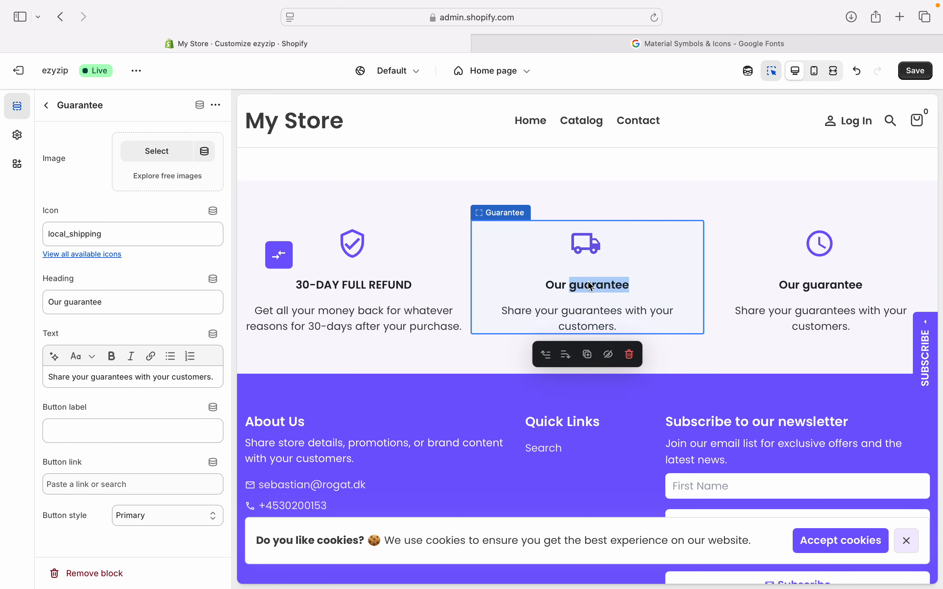
{"action": "triple_click", "coordinate": [104, 303]}
{"action": "type", "text": "FREE SHIPPING"}
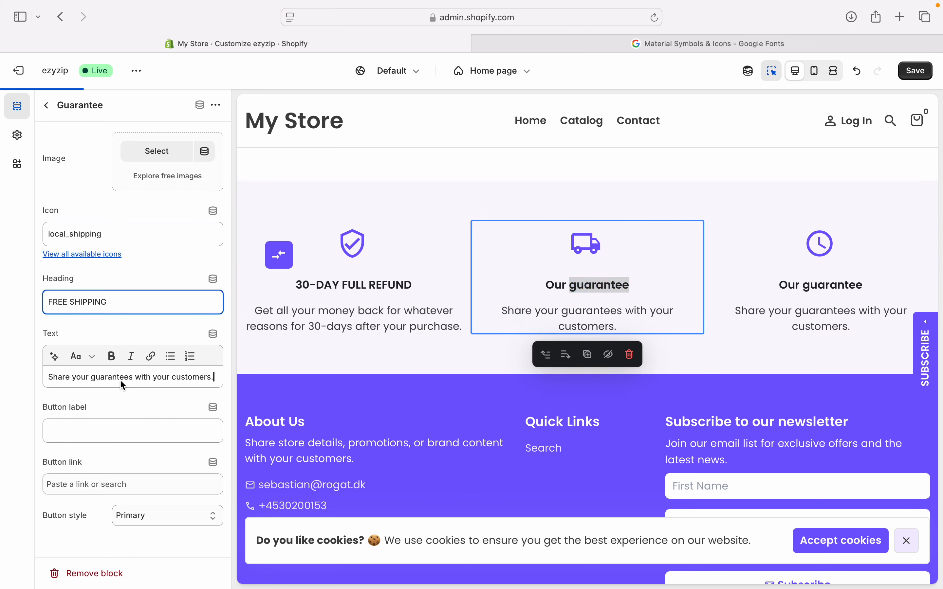
Replace the truck guarantee block's text with "Get free shipping for all orders over $50. Your satisfaction means the world to us!"
{"action": "triple_click", "coordinate": [120, 379]}
{"action": "type", "text": "Get free shipping for all orde"}
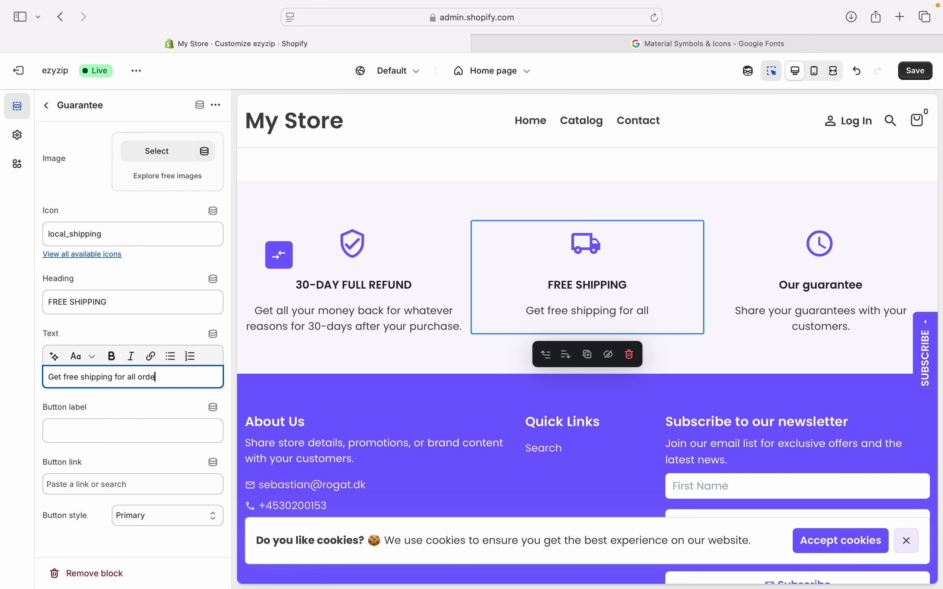
{"action": "type", "text": "s over"}
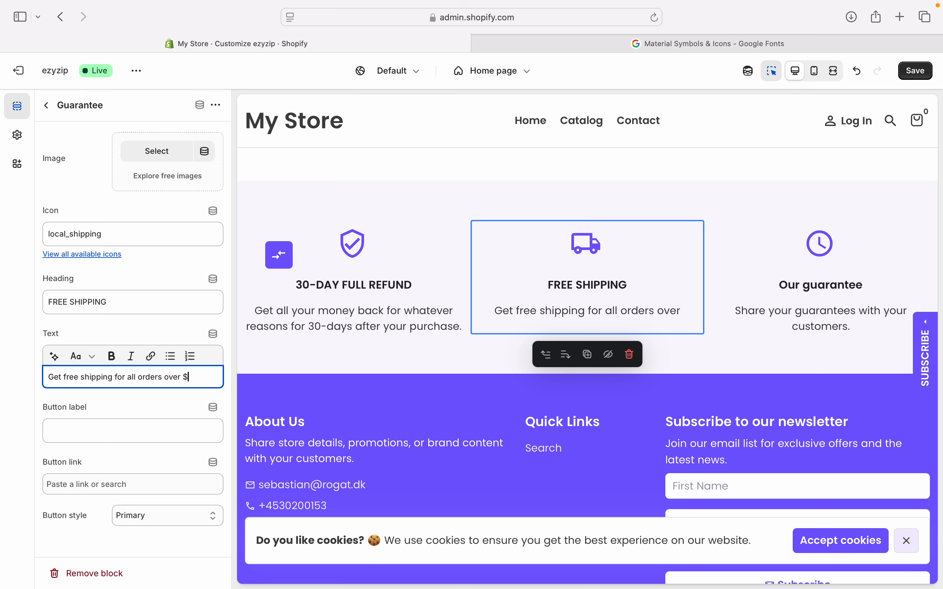
{"action": "type", "text": " $50."}
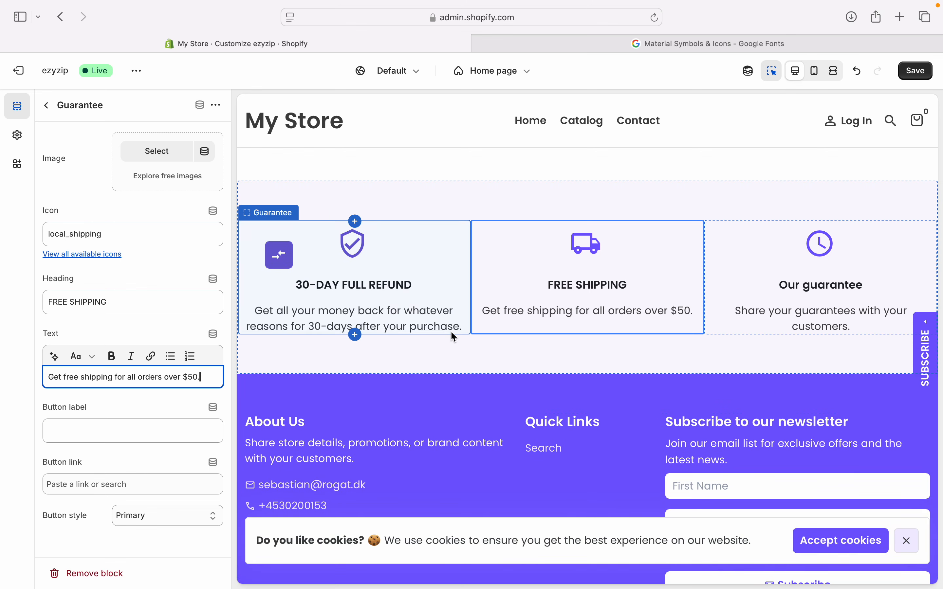
{"action": "left_click", "coordinate": [661, 293]}
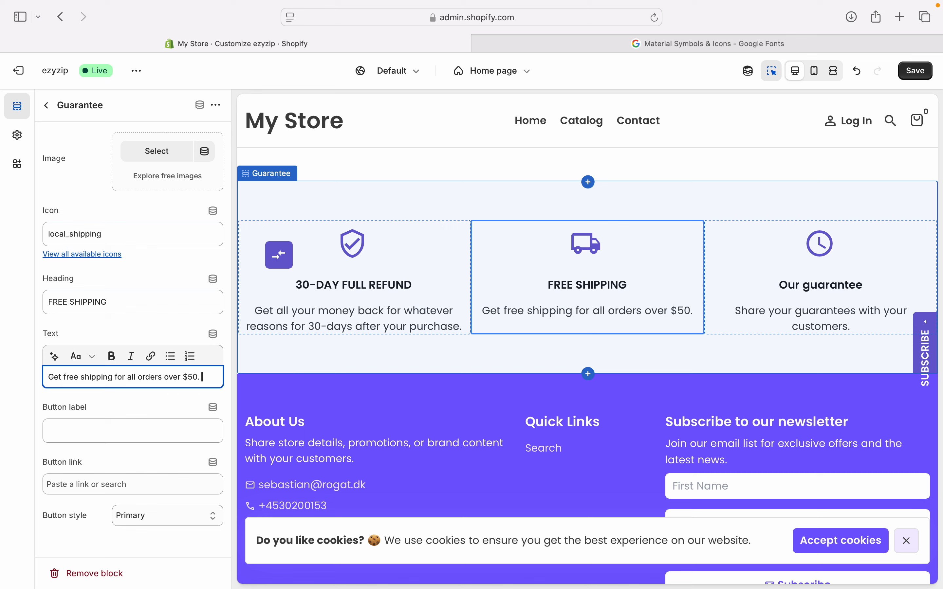
{"action": "type", "text": "Y"}
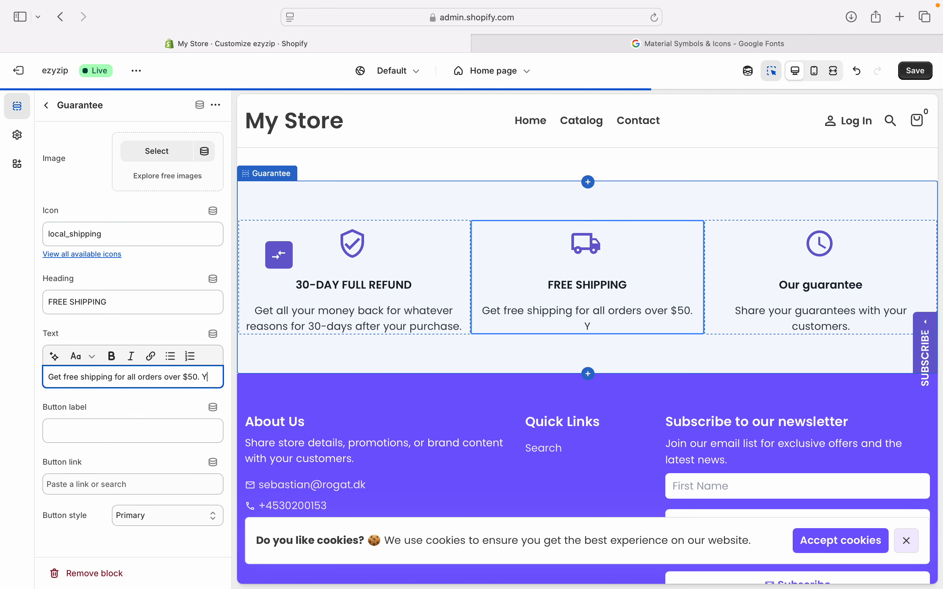
{"action": "type", "text": "our sat"}
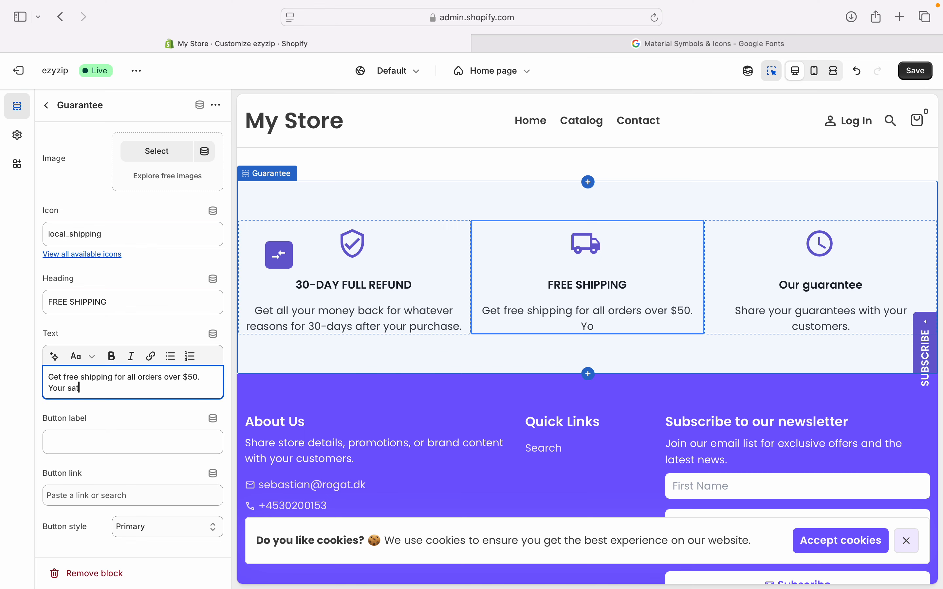
{"action": "type", "text": "isfaction means t"}
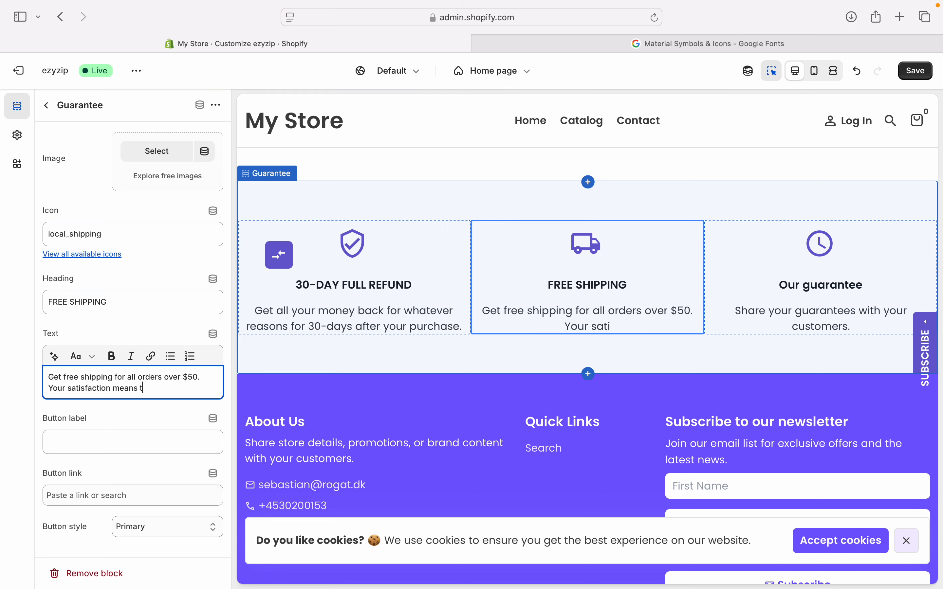
{"action": "type", "text": "he world to"}
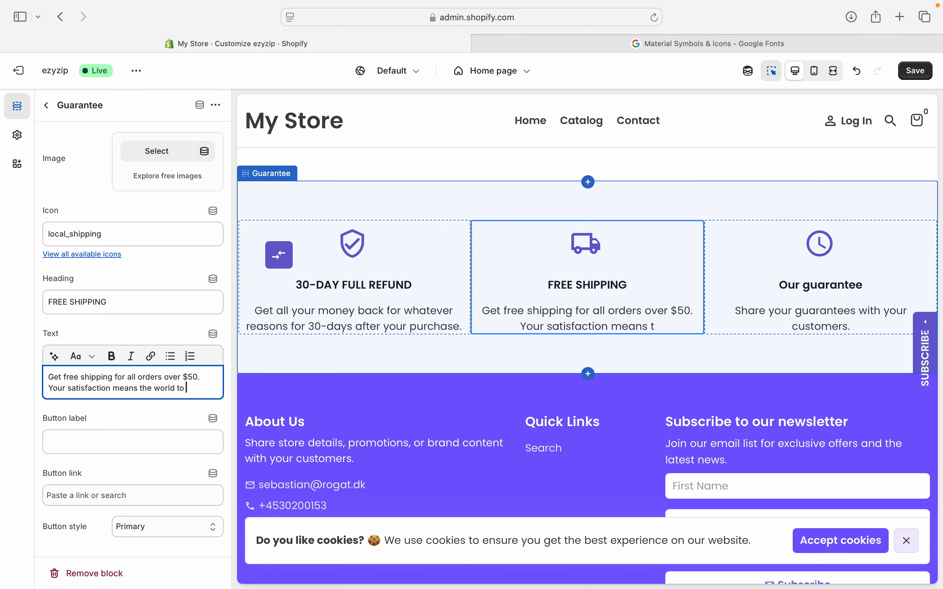
{"action": "type", "text": " us!"}
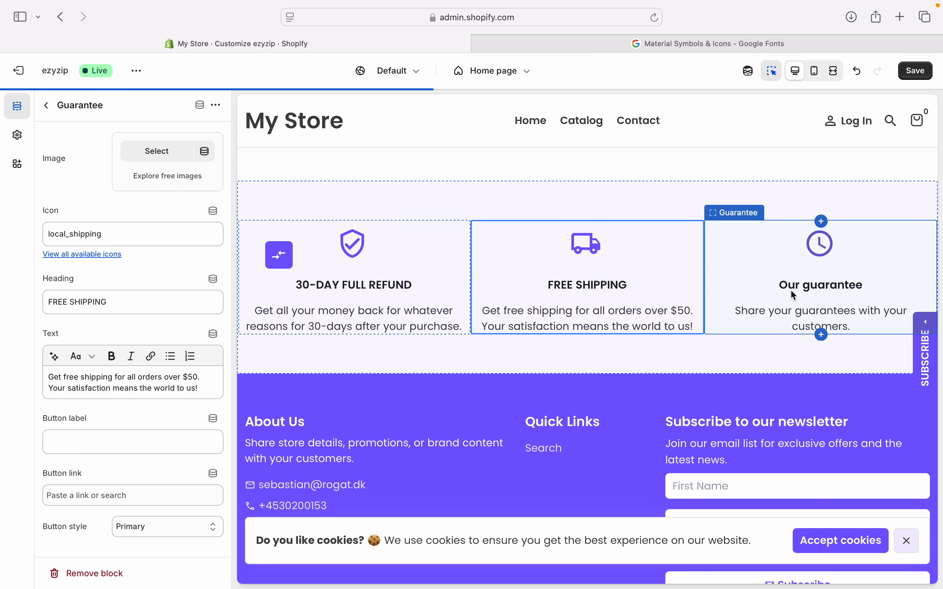
Set the heading of the guarantee block with the clock icon to "FAST SHIPPING"
{"action": "left_click", "coordinate": [803, 302]}
{"action": "left_click", "coordinate": [110, 307]}
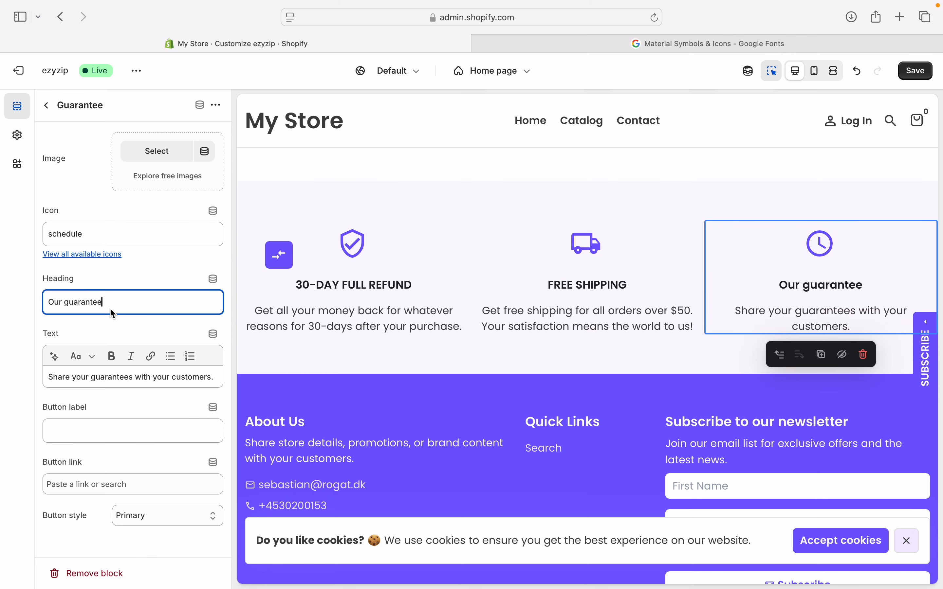
{"action": "key", "text": "super+a"}
{"action": "type", "text": "FAST"}
Replace the clock guarantee block's text with "Revceive your items in under 7 days or get 10% off your order!"
{"action": "left_click", "coordinate": [120, 371]}
{"action": "key", "text": "super+a"}
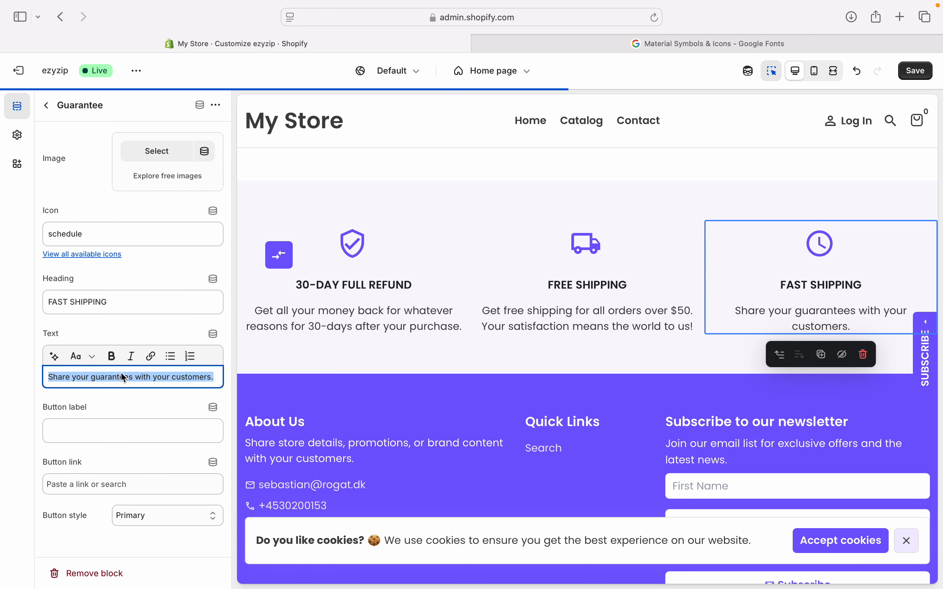
{"action": "key", "text": "BackSpace"}
{"action": "type", "text": "Revceive your items in under"}
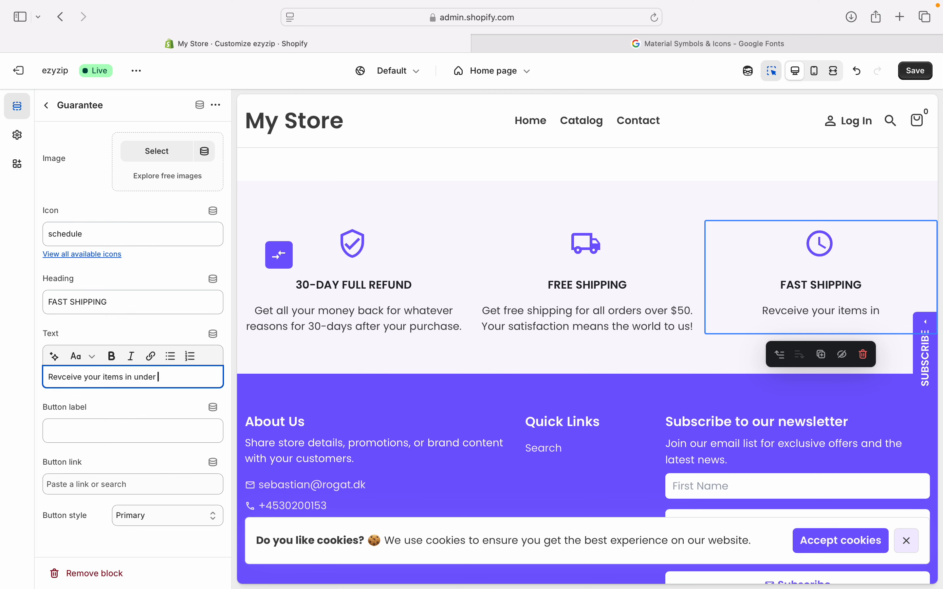
{"action": "type", "text": "7 days"}
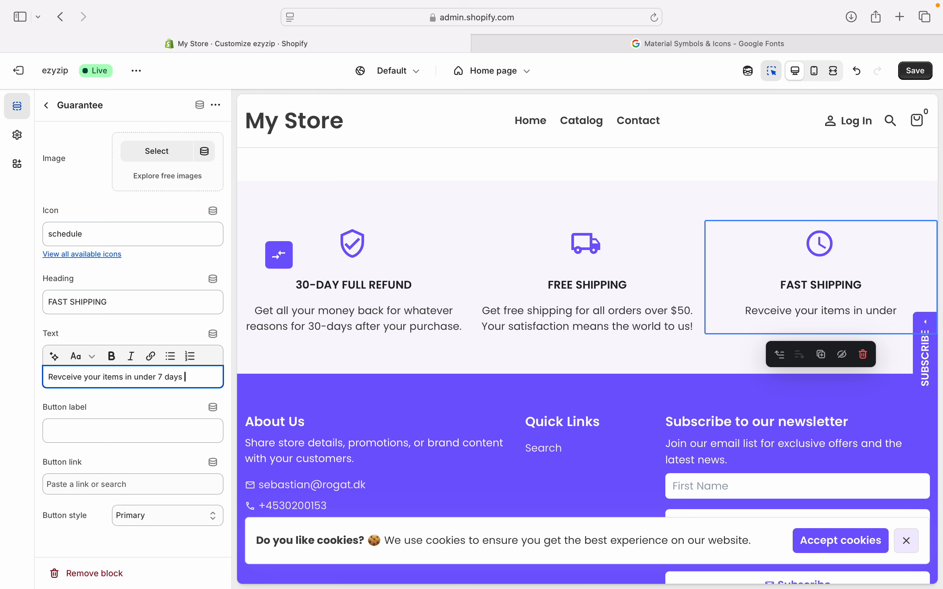
{"action": "type", "text": " or get 10% of"}
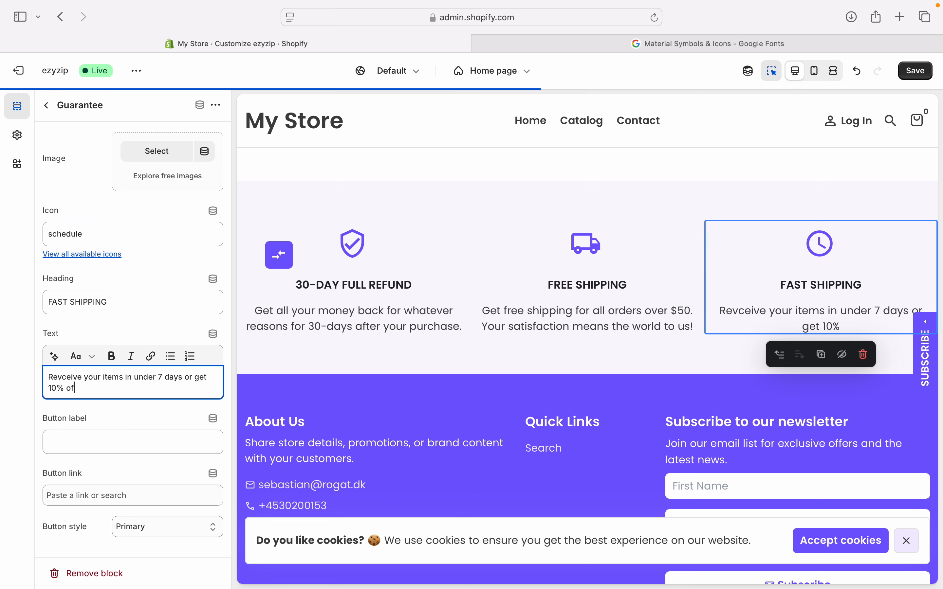
{"action": "key", "text": "BackSpace"}
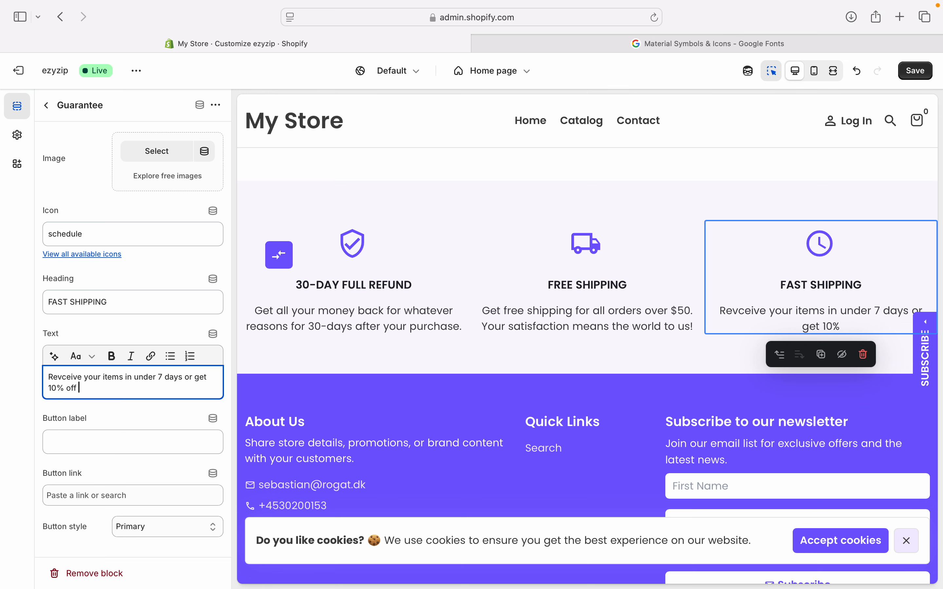
{"action": "type", "text": "ff your order!"}
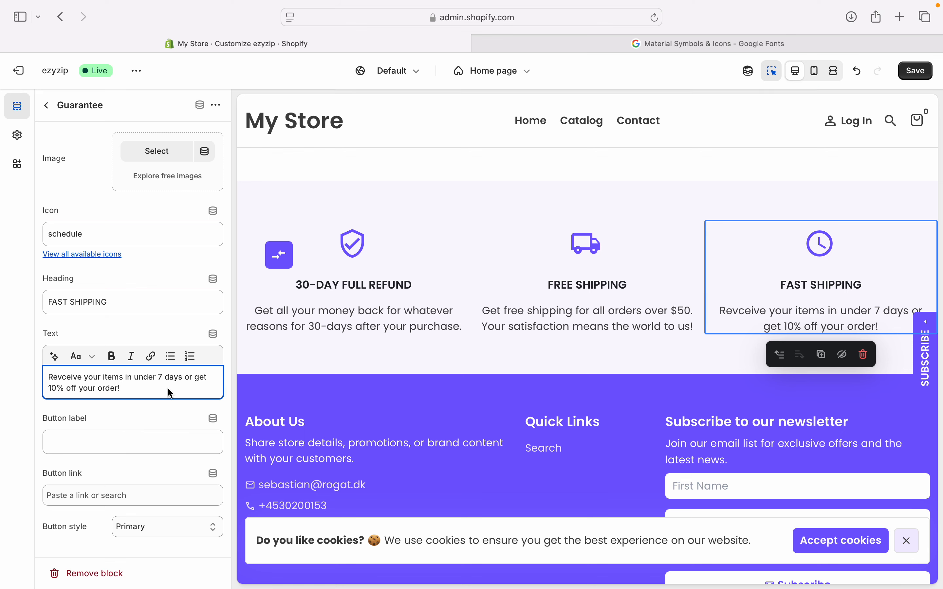
{"action": "left_click", "coordinate": [172, 426]}
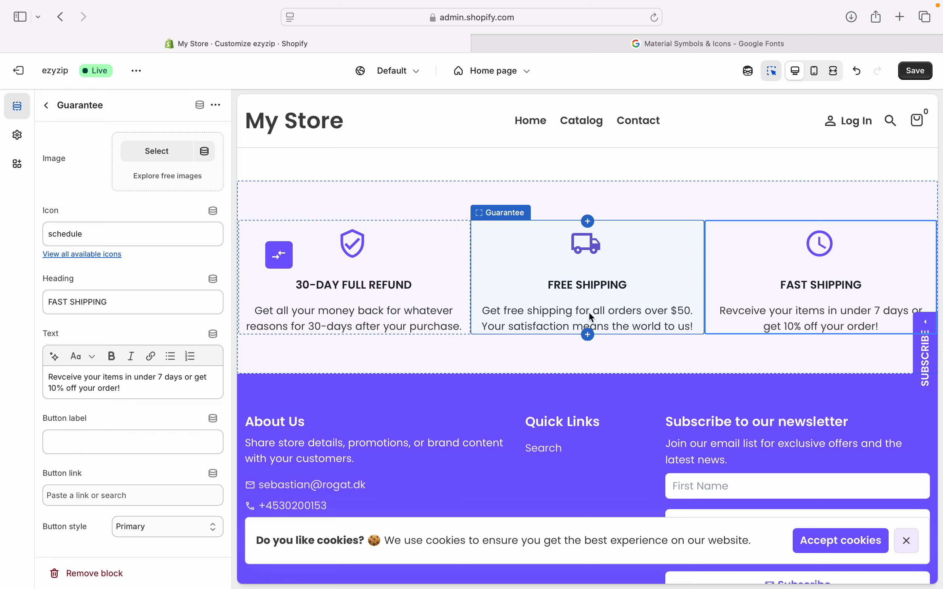
Dismiss the cookie banner in the store preview and save the theme changes
{"action": "left_click", "coordinate": [145, 444]}
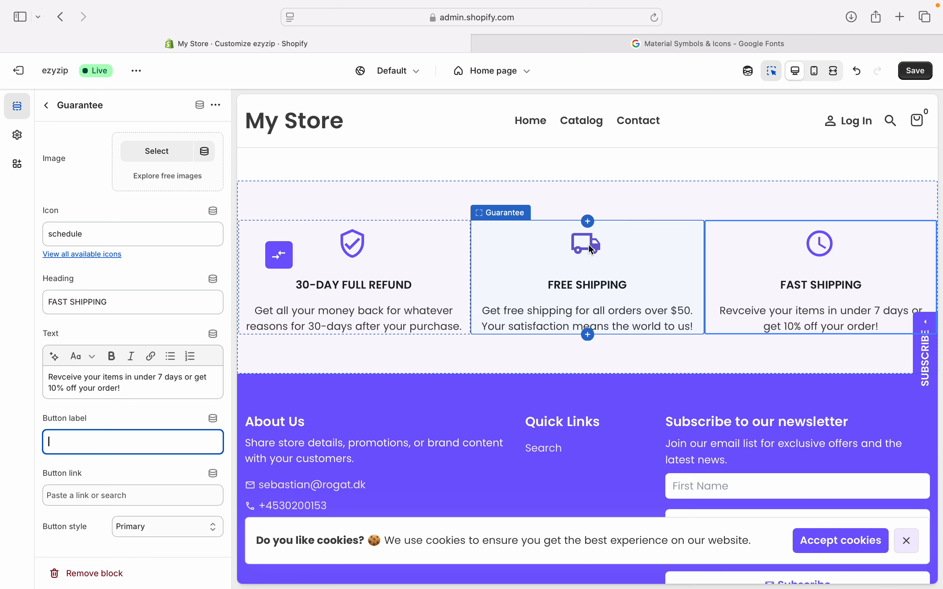
{"action": "left_click", "coordinate": [908, 545]}
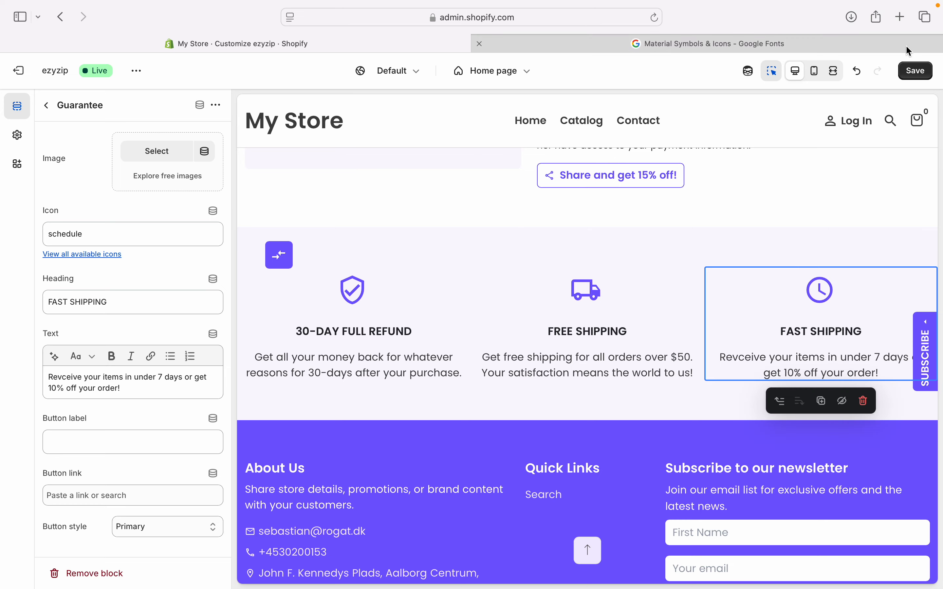
{"action": "left_click", "coordinate": [926, 75]}
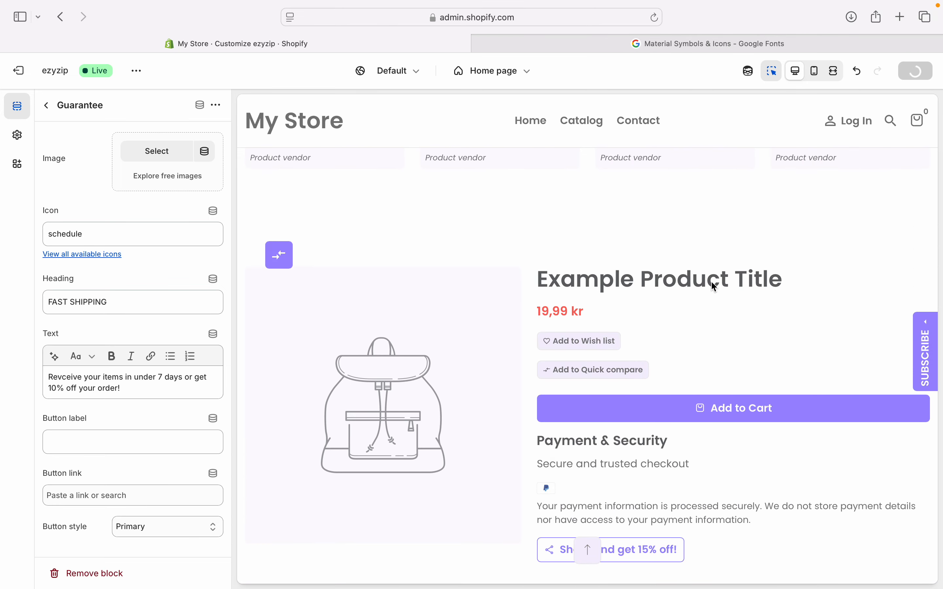
Remove the Featured collection section below the slideshow from the home page
{"action": "scroll", "coordinate": [553, 217], "scroll_direction": "up", "scroll_amount": 15}
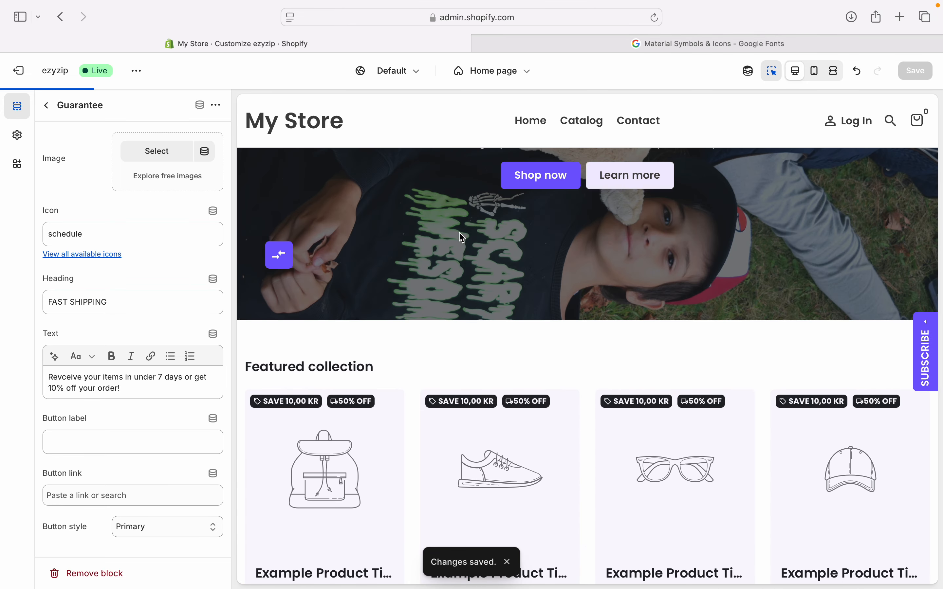
{"action": "scroll", "coordinate": [448, 369], "scroll_direction": "down", "scroll_amount": 1}
{"action": "left_click", "coordinate": [46, 106]}
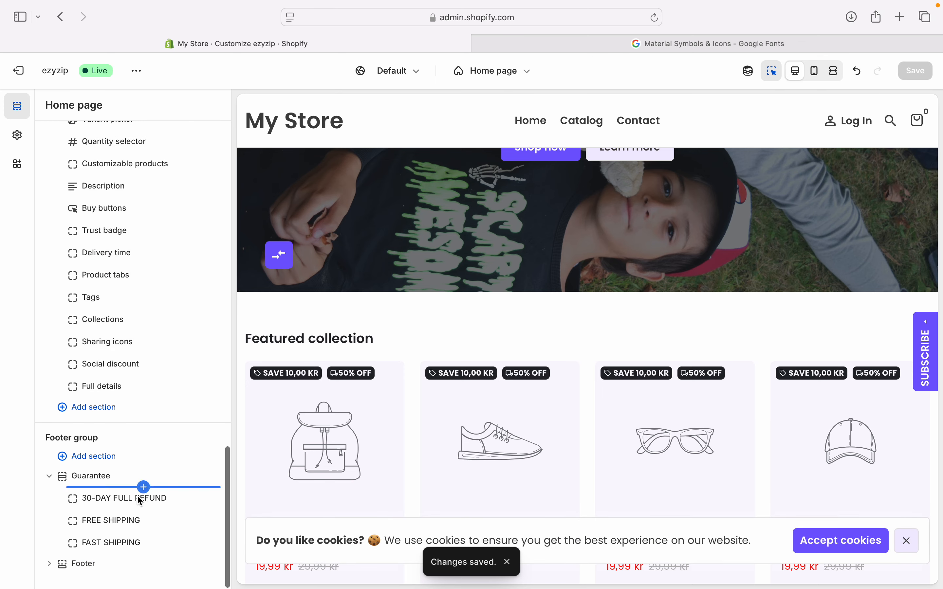
{"action": "left_click", "coordinate": [392, 331]}
{"action": "scroll", "coordinate": [179, 405], "scroll_direction": "down", "scroll_amount": 10}
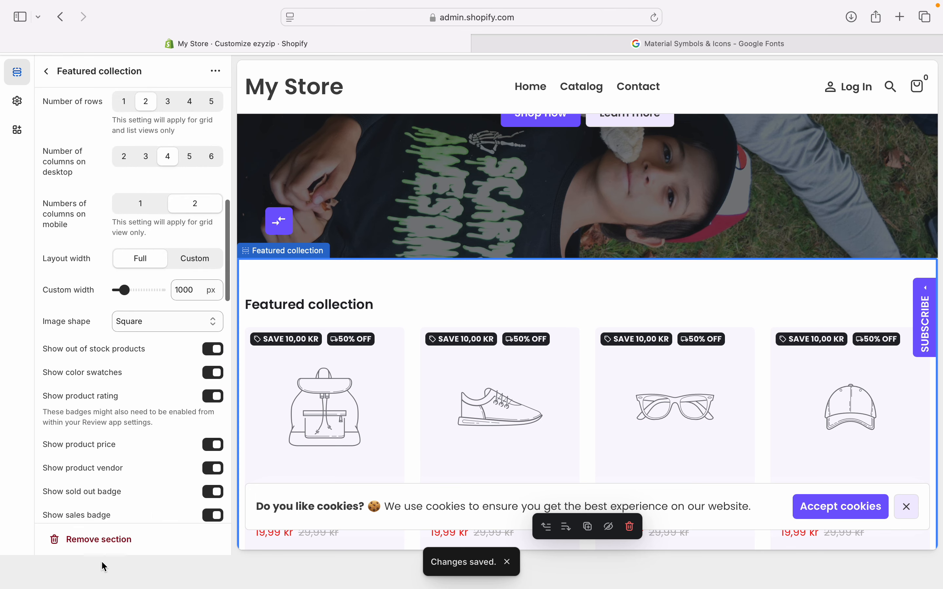
{"action": "left_click", "coordinate": [101, 541]}
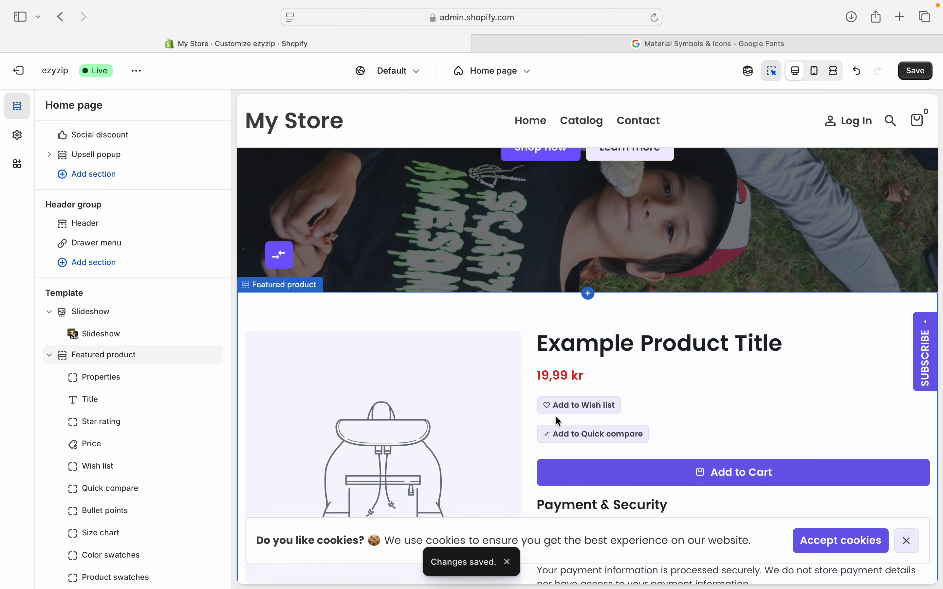
Assign the Orange Stuffed Animal product to the Featured product section
{"action": "left_click", "coordinate": [607, 308]}
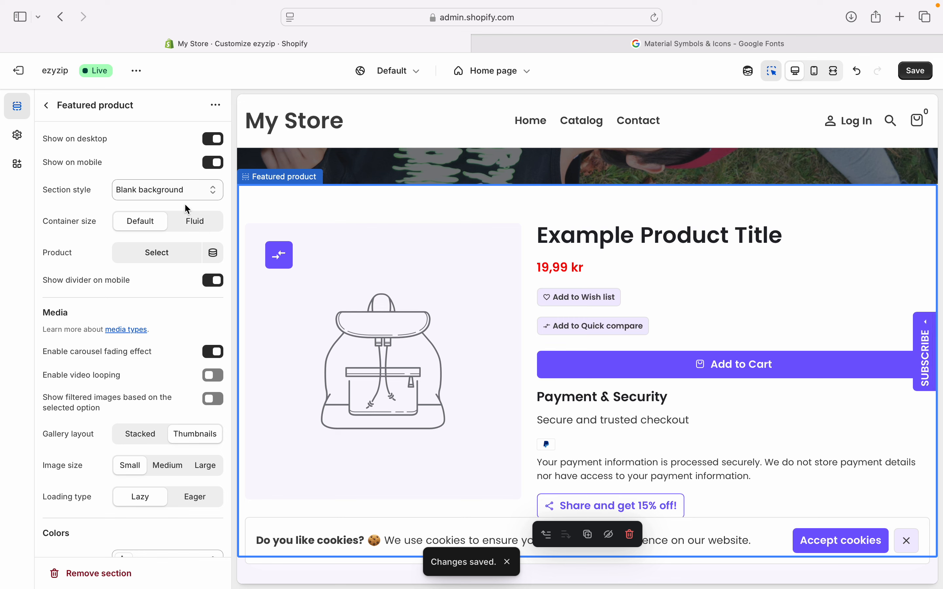
{"action": "scroll", "coordinate": [149, 356], "scroll_direction": "down", "scroll_amount": 5}
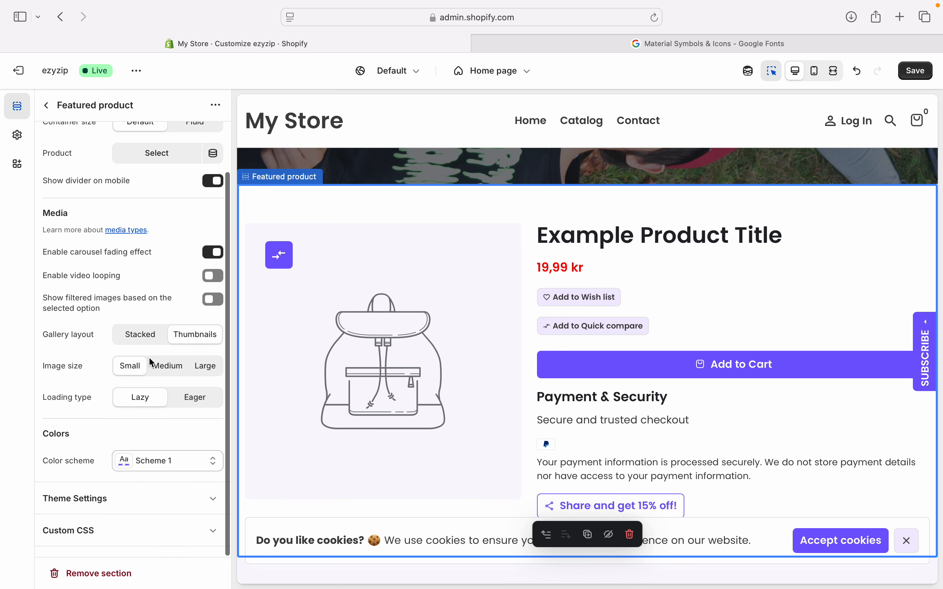
{"action": "scroll", "coordinate": [183, 401], "scroll_direction": "up", "scroll_amount": 5}
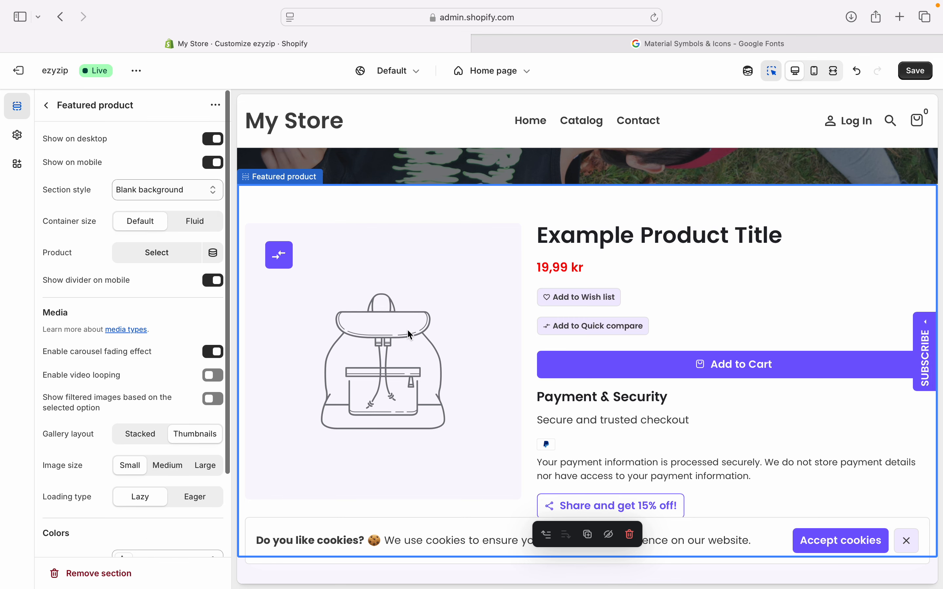
{"action": "left_click", "coordinate": [171, 257]}
{"action": "left_click", "coordinate": [136, 251]}
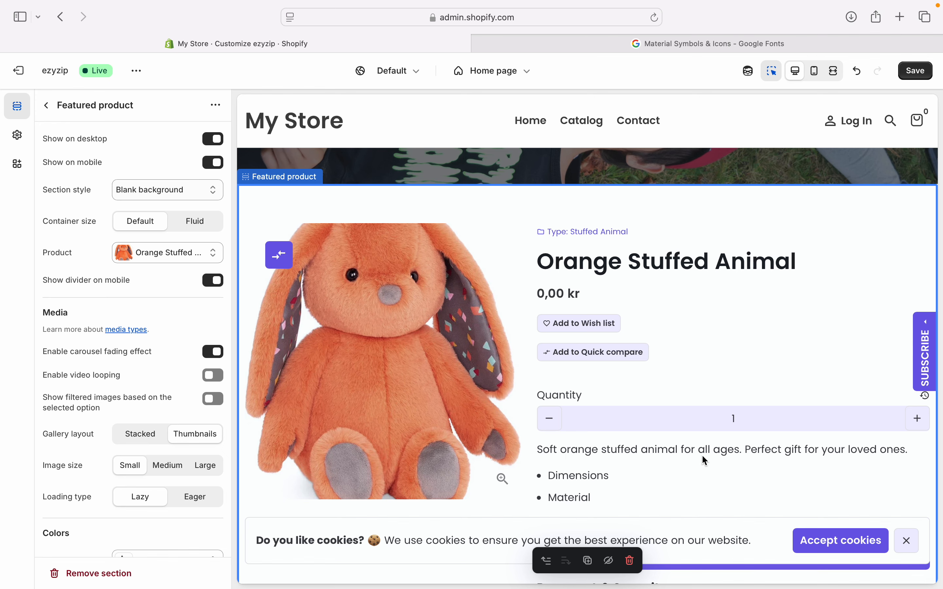
Review the featured product in the preview and return to the start of the home page's section list
{"action": "scroll", "coordinate": [705, 460], "scroll_direction": "down", "scroll_amount": 6}
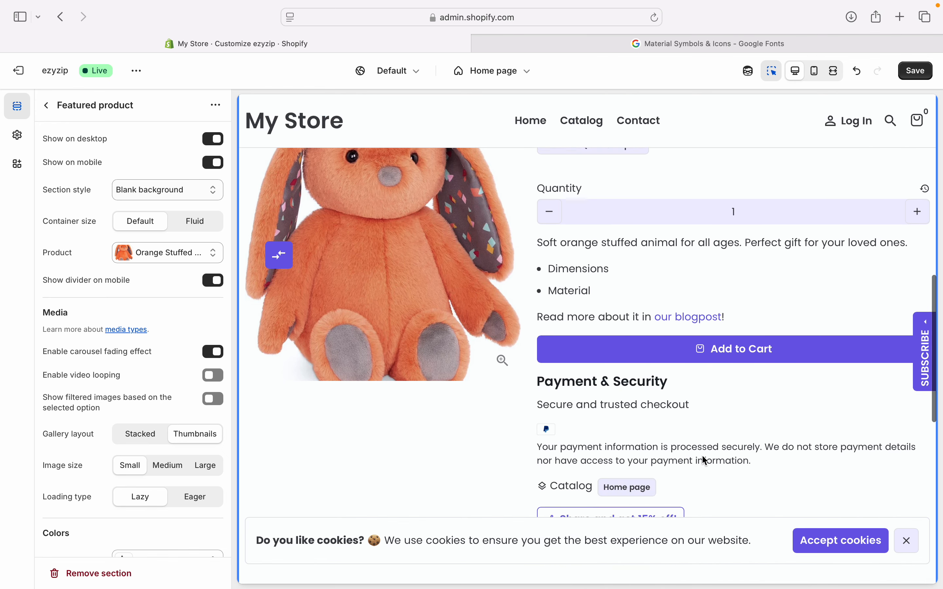
{"action": "scroll", "coordinate": [705, 460], "scroll_direction": "down", "scroll_amount": 2}
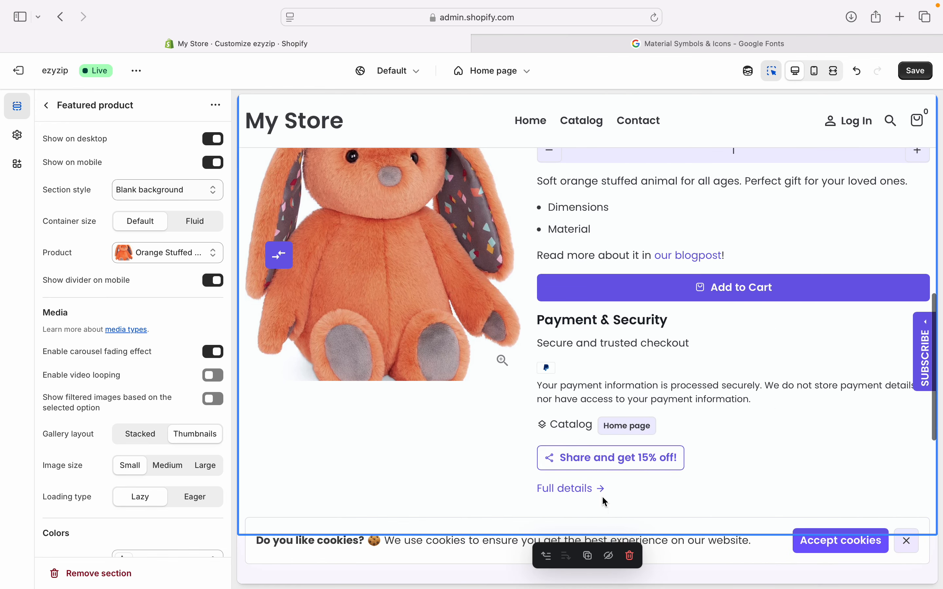
{"action": "scroll", "coordinate": [817, 362], "scroll_direction": "up", "scroll_amount": 12}
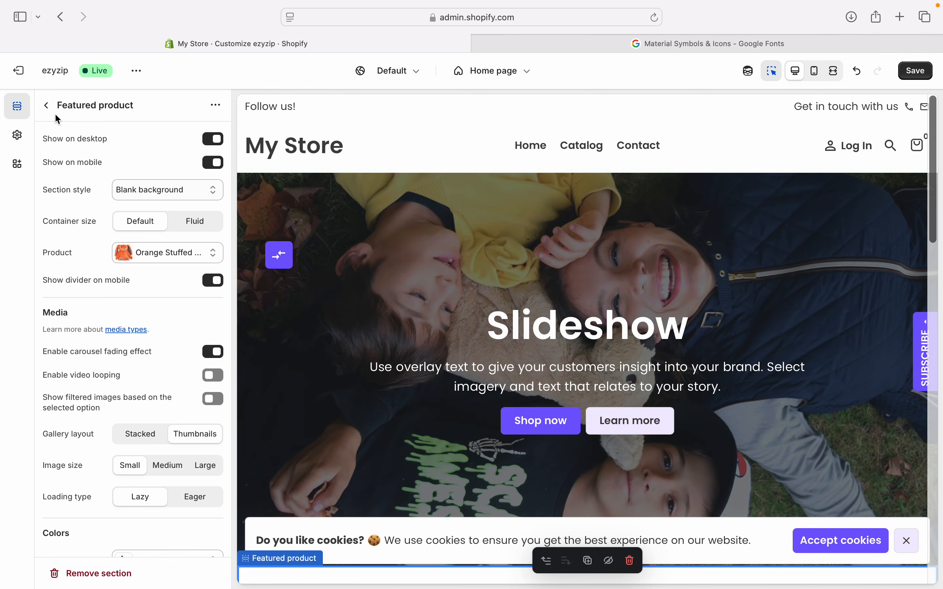
{"action": "left_click", "coordinate": [47, 105]}
{"action": "scroll", "coordinate": [106, 168], "scroll_direction": "up", "scroll_amount": 6}
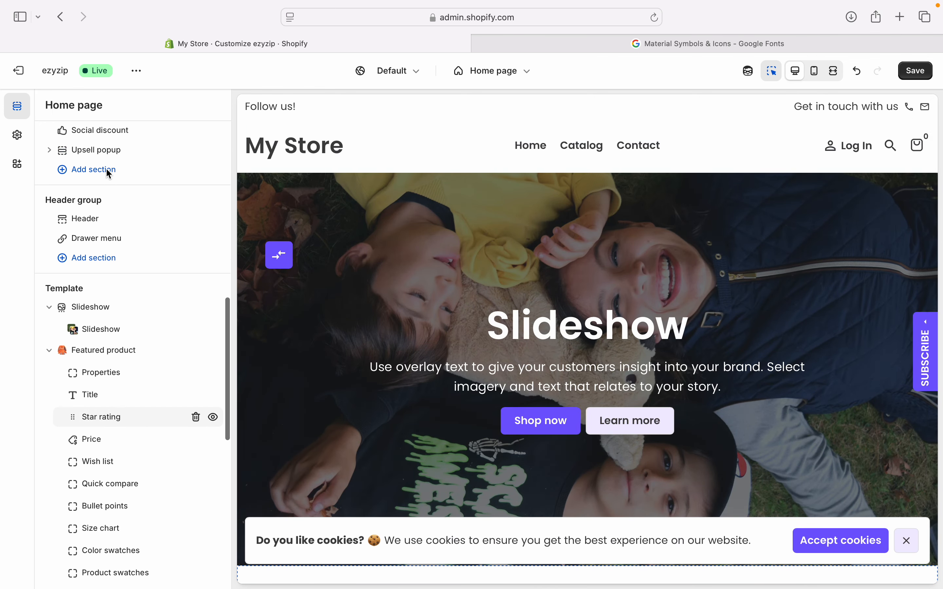
{"action": "scroll", "coordinate": [106, 167], "scroll_direction": "up", "scroll_amount": 10}
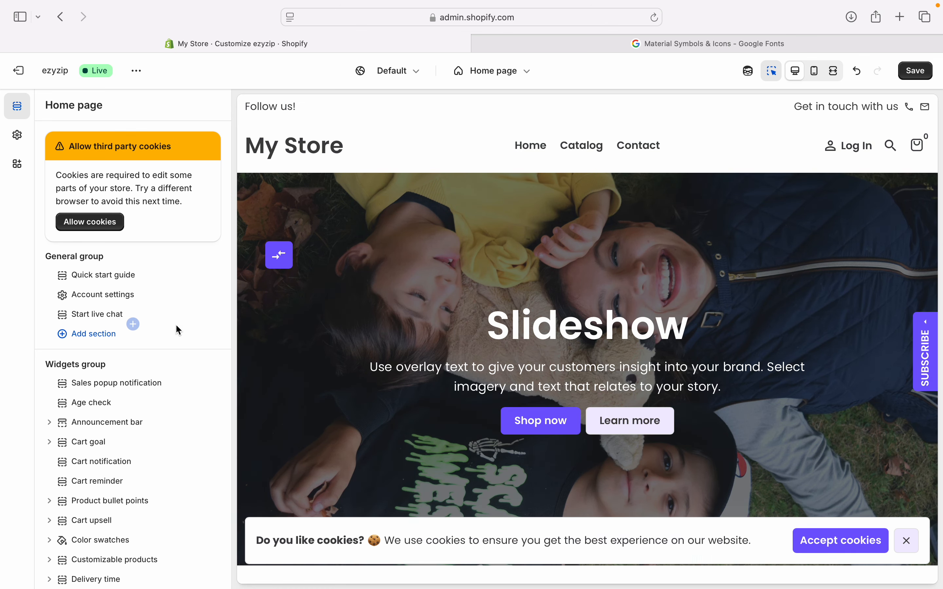
Look through the home page's widget and header groups and inspect the Drawer menu's settings
{"action": "scroll", "coordinate": [152, 425], "scroll_direction": "down", "scroll_amount": 1}
{"action": "scroll", "coordinate": [151, 420], "scroll_direction": "down", "scroll_amount": 5}
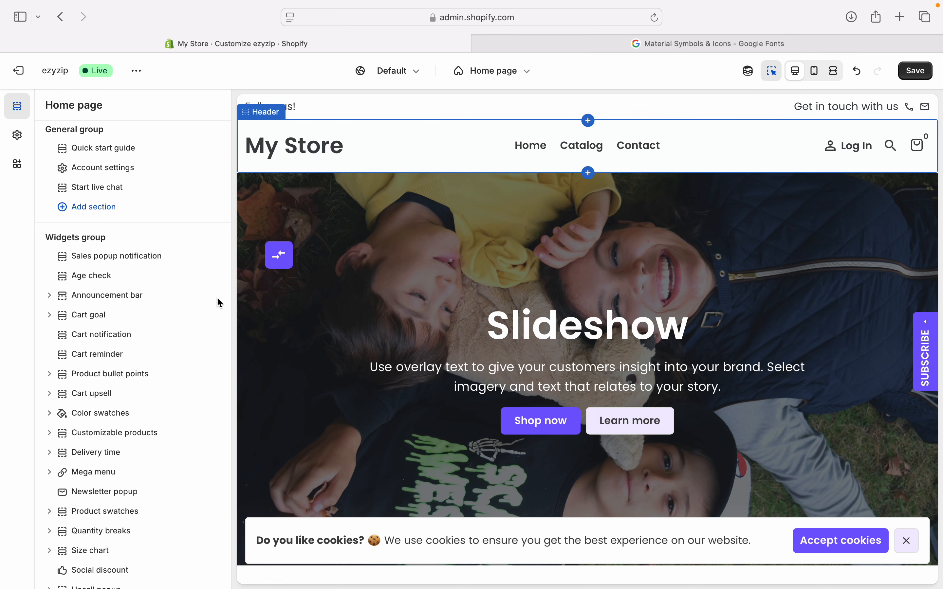
{"action": "scroll", "coordinate": [215, 306], "scroll_direction": "down", "scroll_amount": 3}
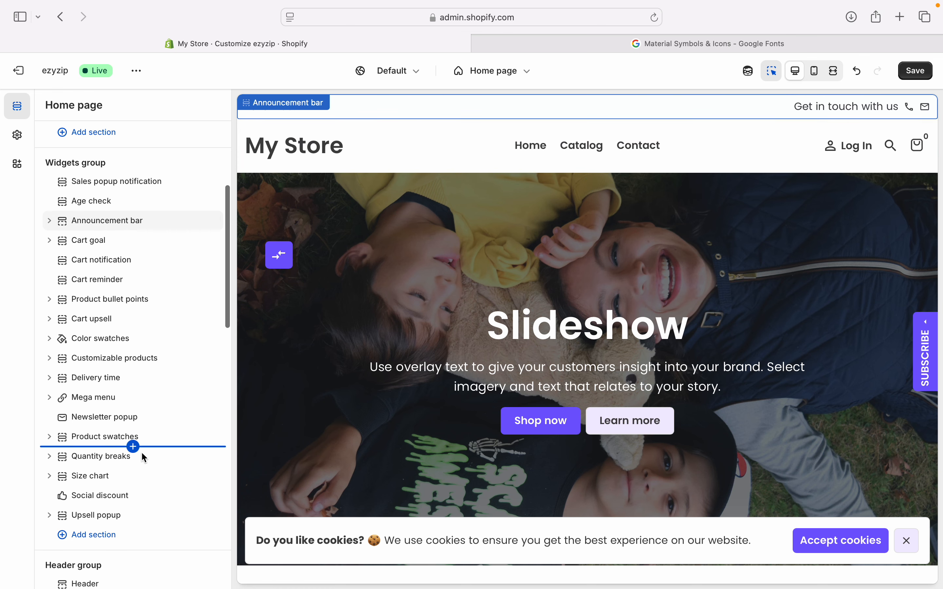
{"action": "scroll", "coordinate": [141, 453], "scroll_direction": "down", "scroll_amount": 6}
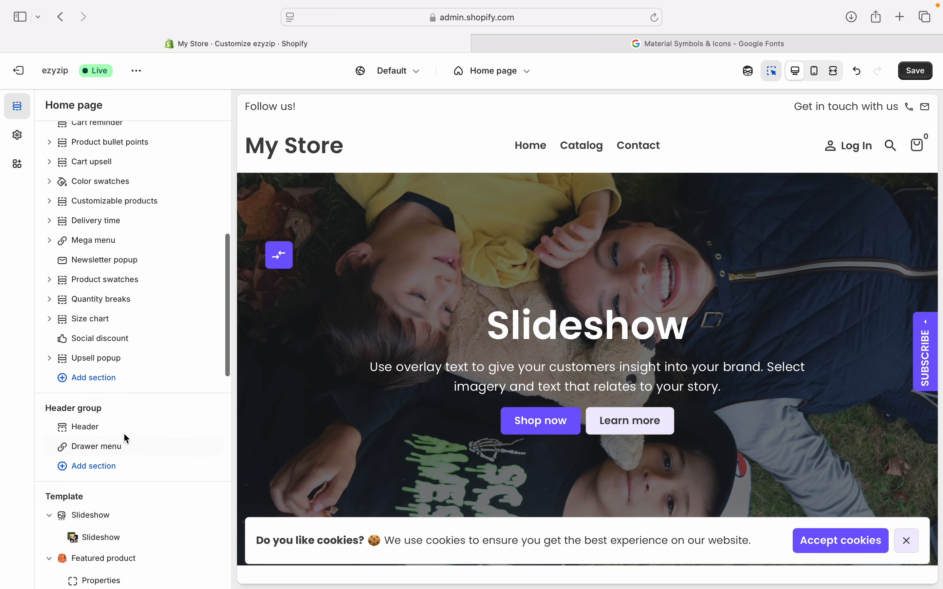
{"action": "left_click", "coordinate": [116, 434]}
{"action": "left_click", "coordinate": [115, 433]}
{"action": "left_click", "coordinate": [94, 431]}
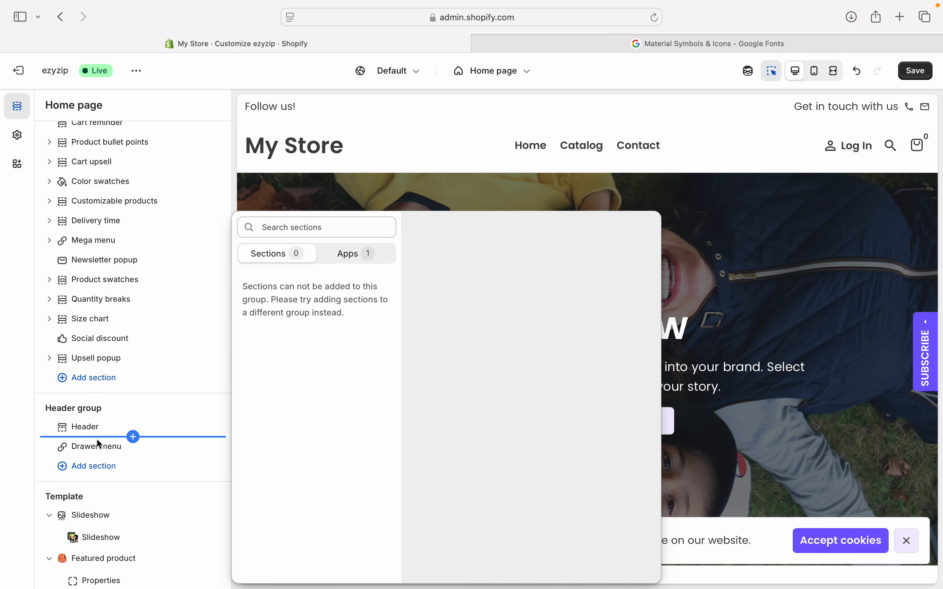
{"action": "left_click", "coordinate": [97, 440]}
{"action": "left_click", "coordinate": [97, 444]}
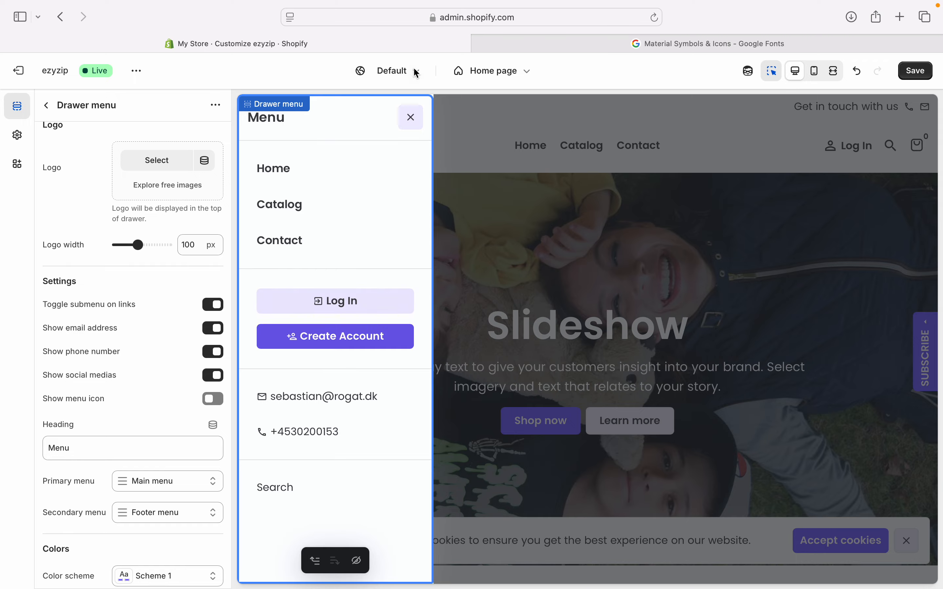
{"action": "left_click", "coordinate": [411, 117]}
{"action": "left_click", "coordinate": [47, 106]}
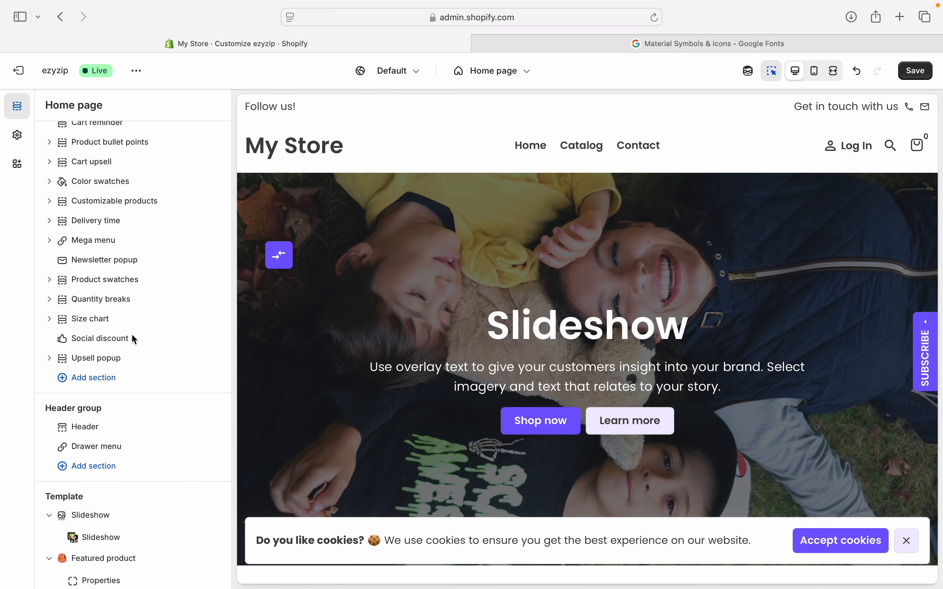
Inspect the Footer section's settings and review the footer and guarantee blocks in the preview
{"action": "scroll", "coordinate": [131, 333], "scroll_direction": "down", "scroll_amount": 15}
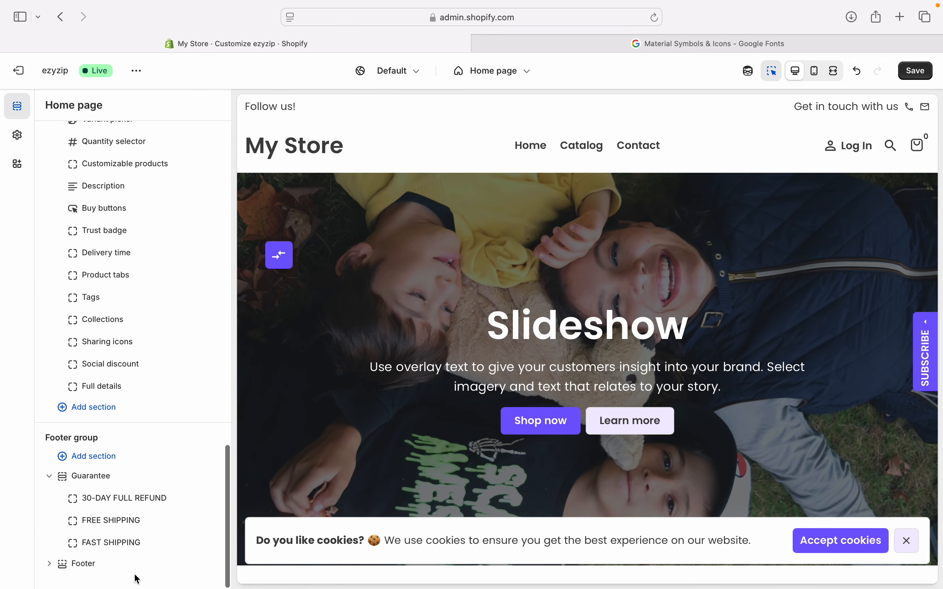
{"action": "left_click", "coordinate": [119, 565]}
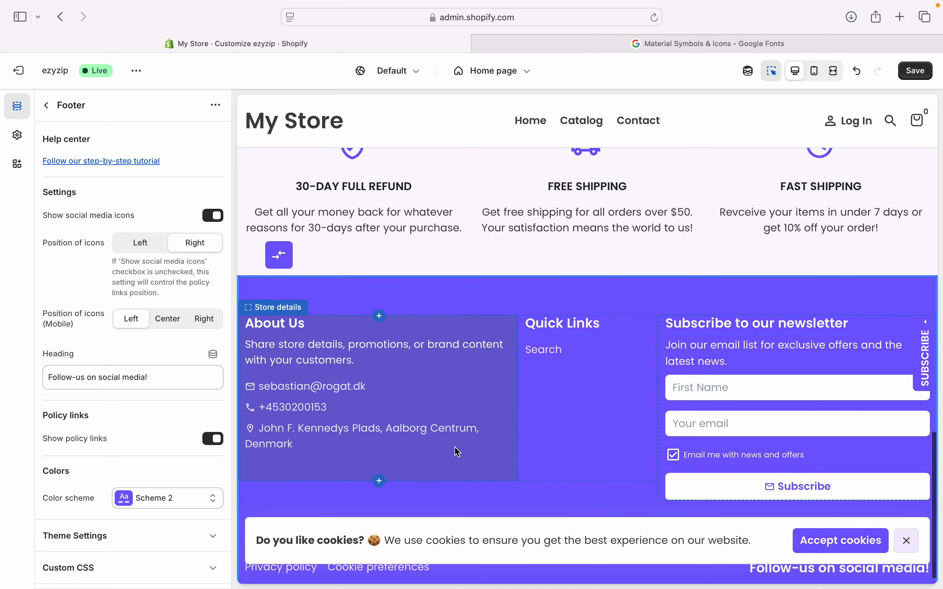
{"action": "scroll", "coordinate": [458, 452], "scroll_direction": "up", "scroll_amount": 4}
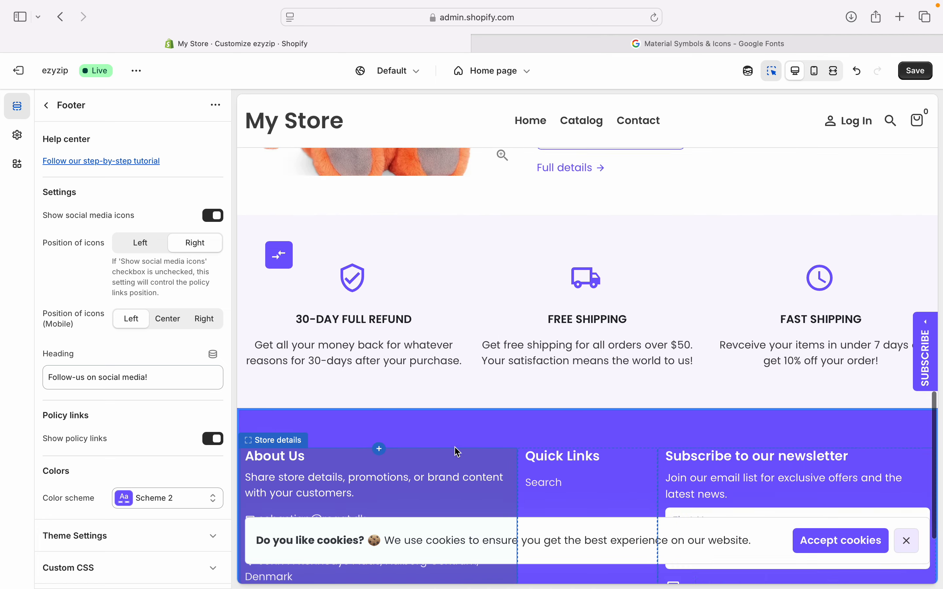
{"action": "scroll", "coordinate": [455, 446], "scroll_direction": "up", "scroll_amount": 3}
{"action": "scroll", "coordinate": [463, 421], "scroll_direction": "down", "scroll_amount": 3}
{"action": "scroll", "coordinate": [463, 422], "scroll_direction": "up", "scroll_amount": 1}
{"action": "scroll", "coordinate": [611, 496], "scroll_direction": "down", "scroll_amount": 2}
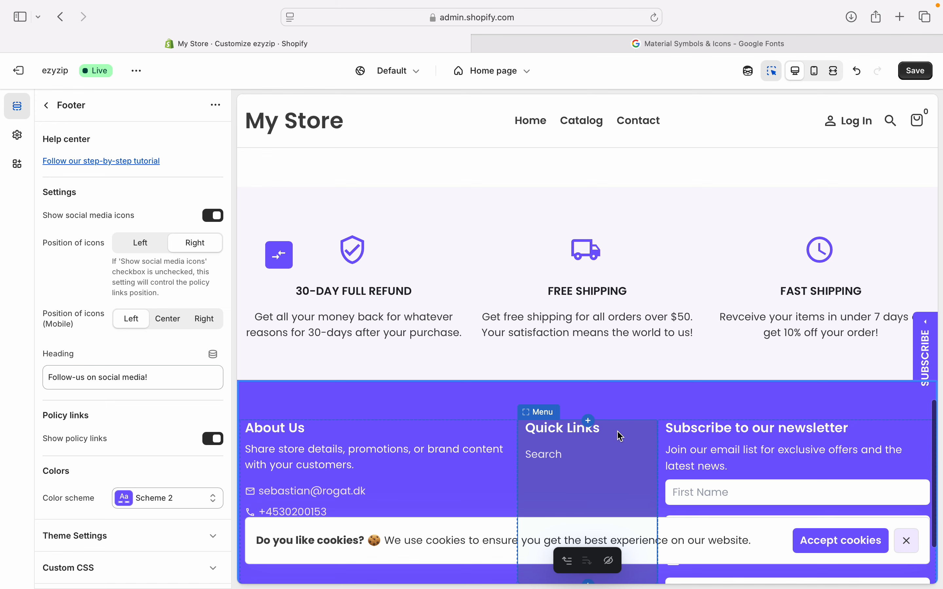
{"action": "scroll", "coordinate": [619, 436], "scroll_direction": "up", "scroll_amount": 2}
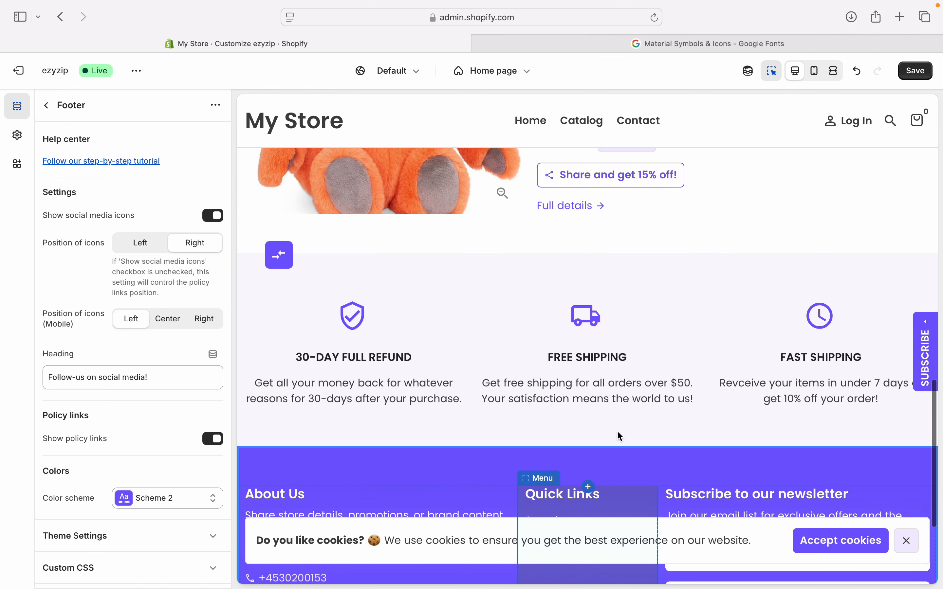
{"action": "left_click", "coordinate": [49, 103]}
Return to the slideshow at the start of the preview and save the home page changes
{"action": "scroll", "coordinate": [483, 346], "scroll_direction": "up", "scroll_amount": 10}
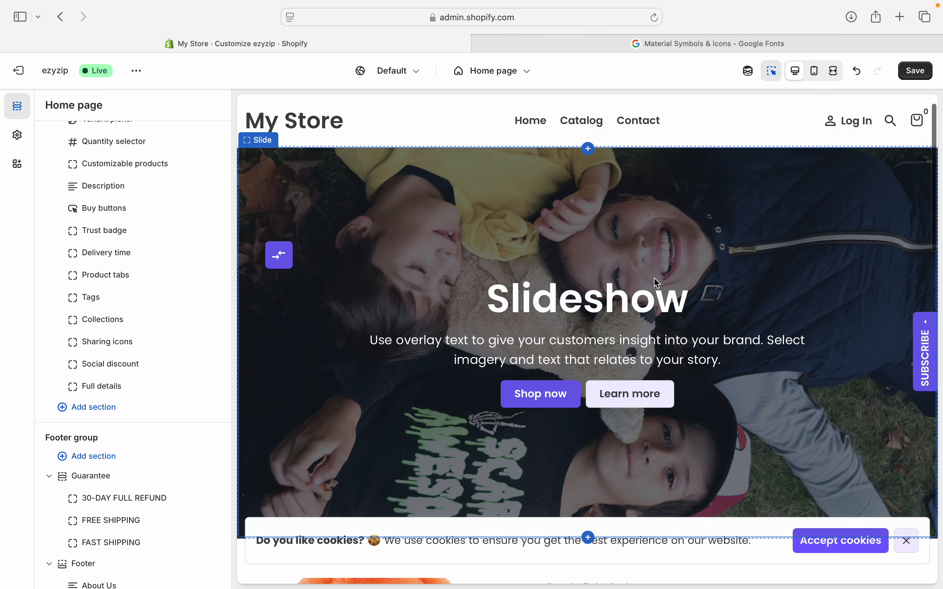
{"action": "scroll", "coordinate": [658, 283], "scroll_direction": "up", "scroll_amount": 2}
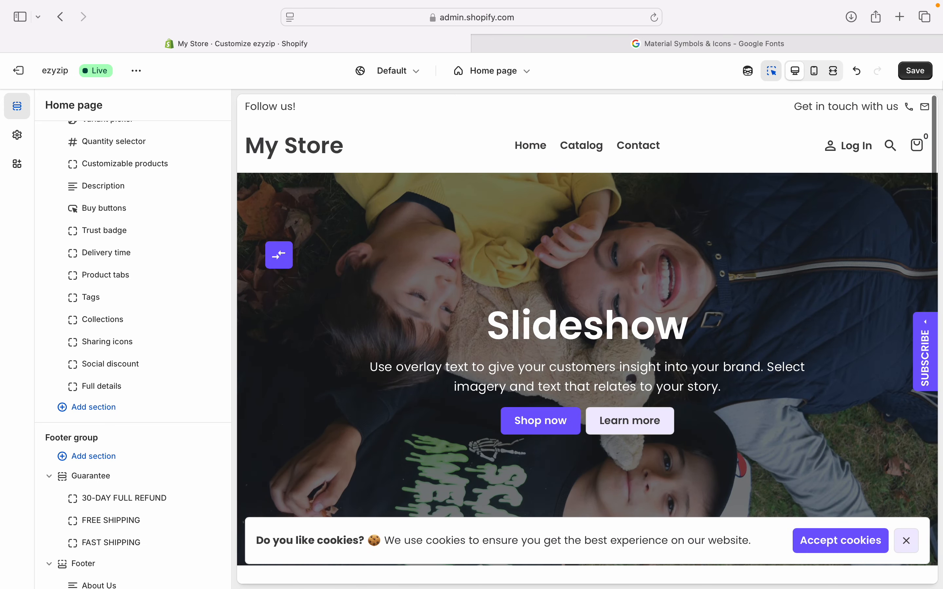
{"action": "left_click", "coordinate": [916, 72]}
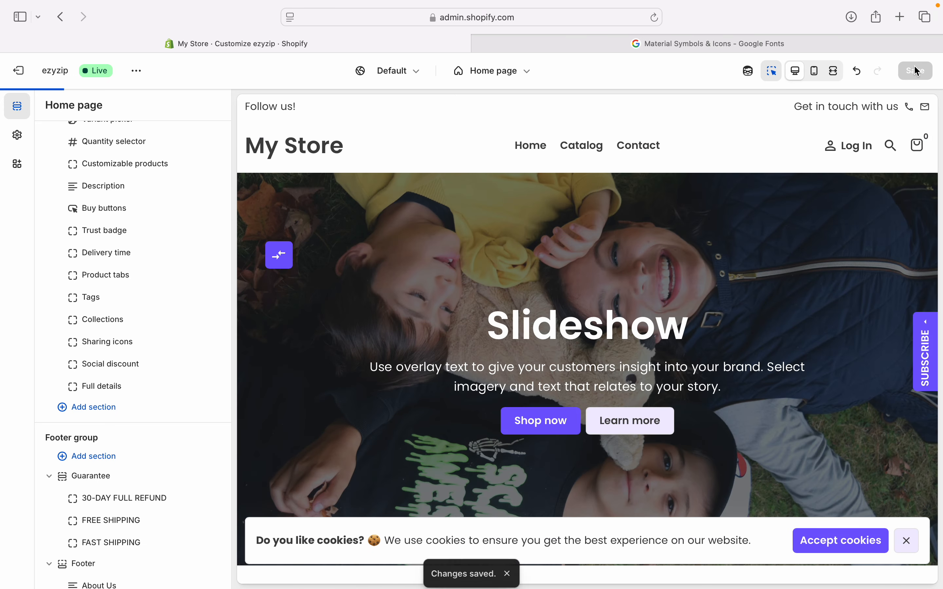